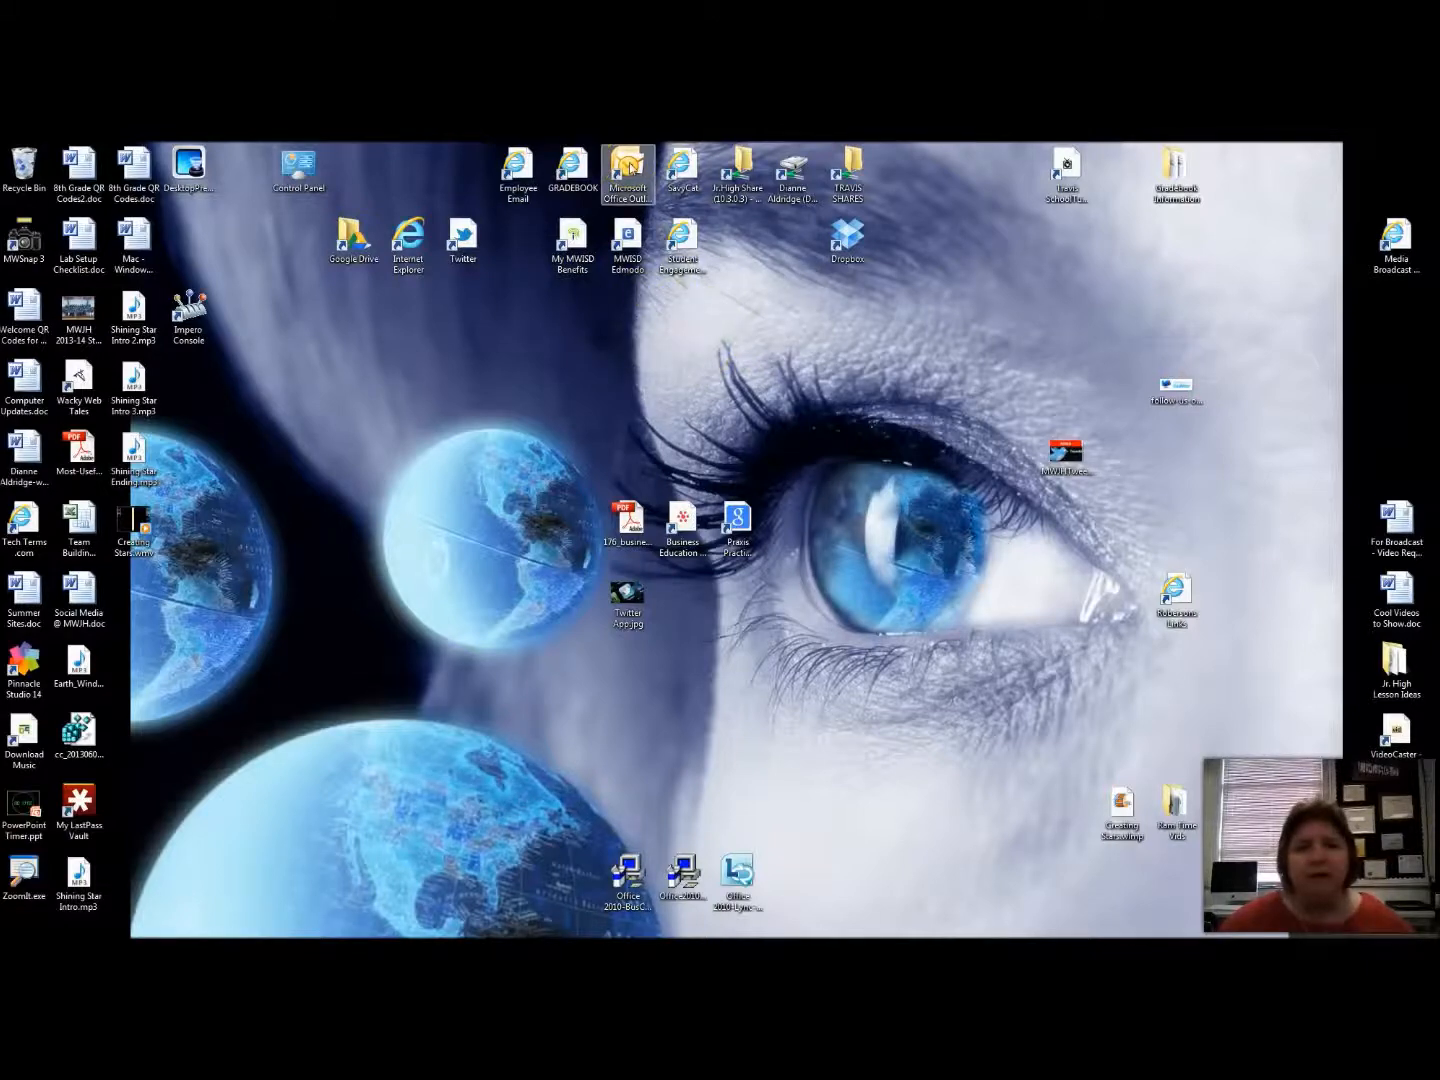
- Open Microsoft Outlook and delete the newest message in the inbox
double_click(628, 165)
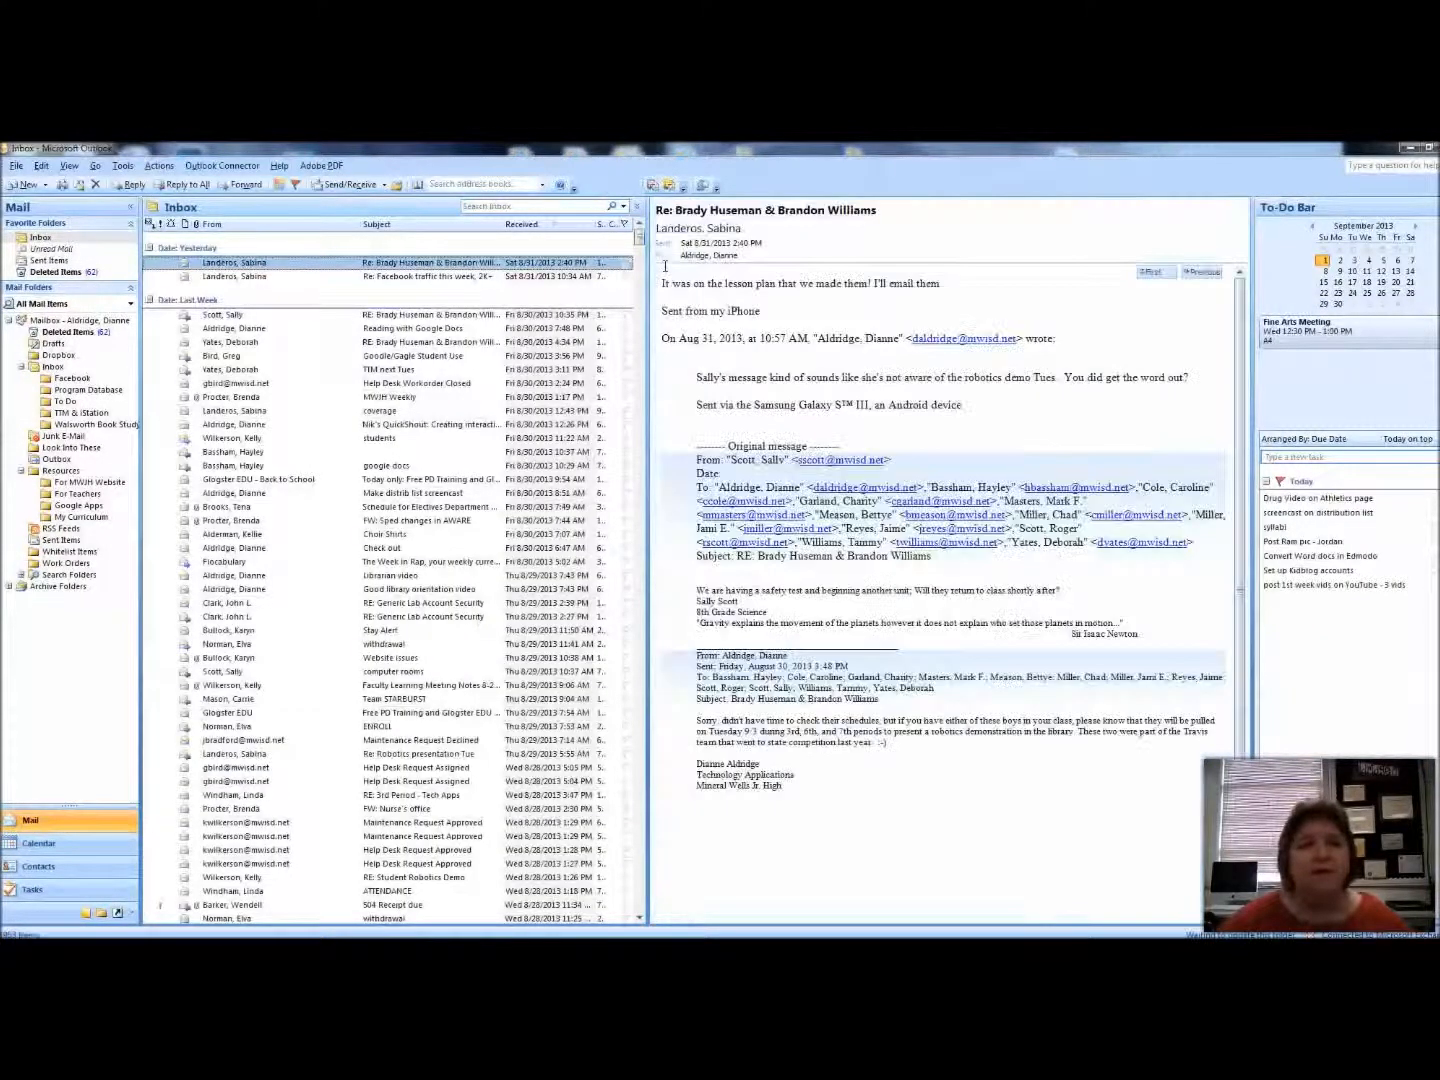
key(Delete)
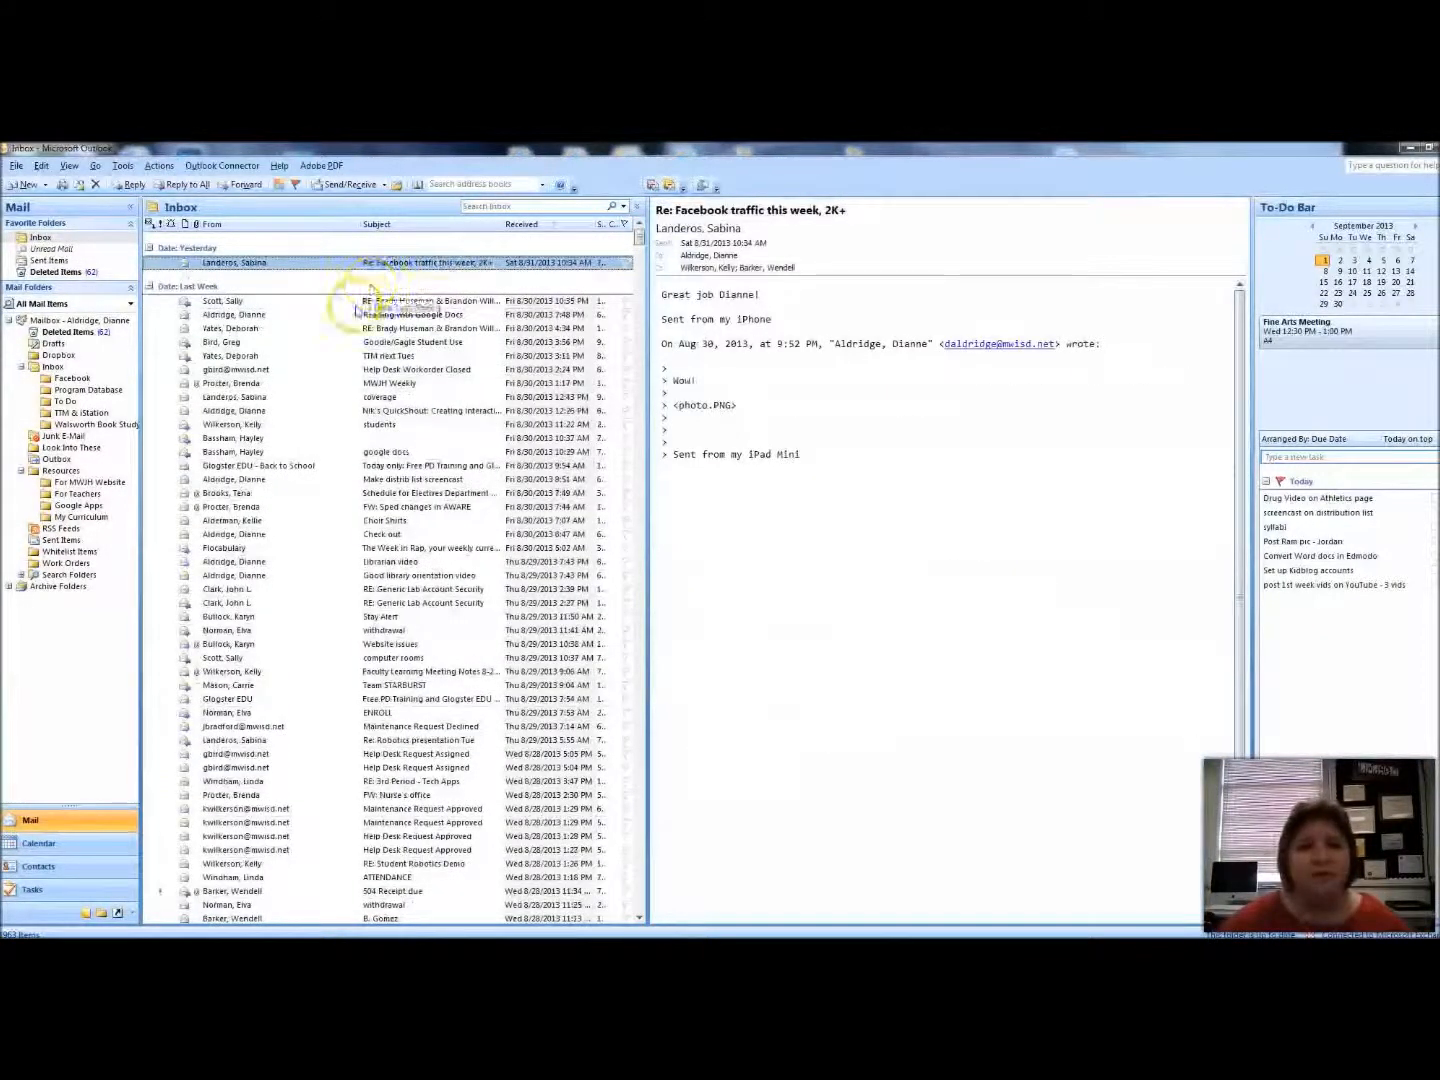
click(275, 314)
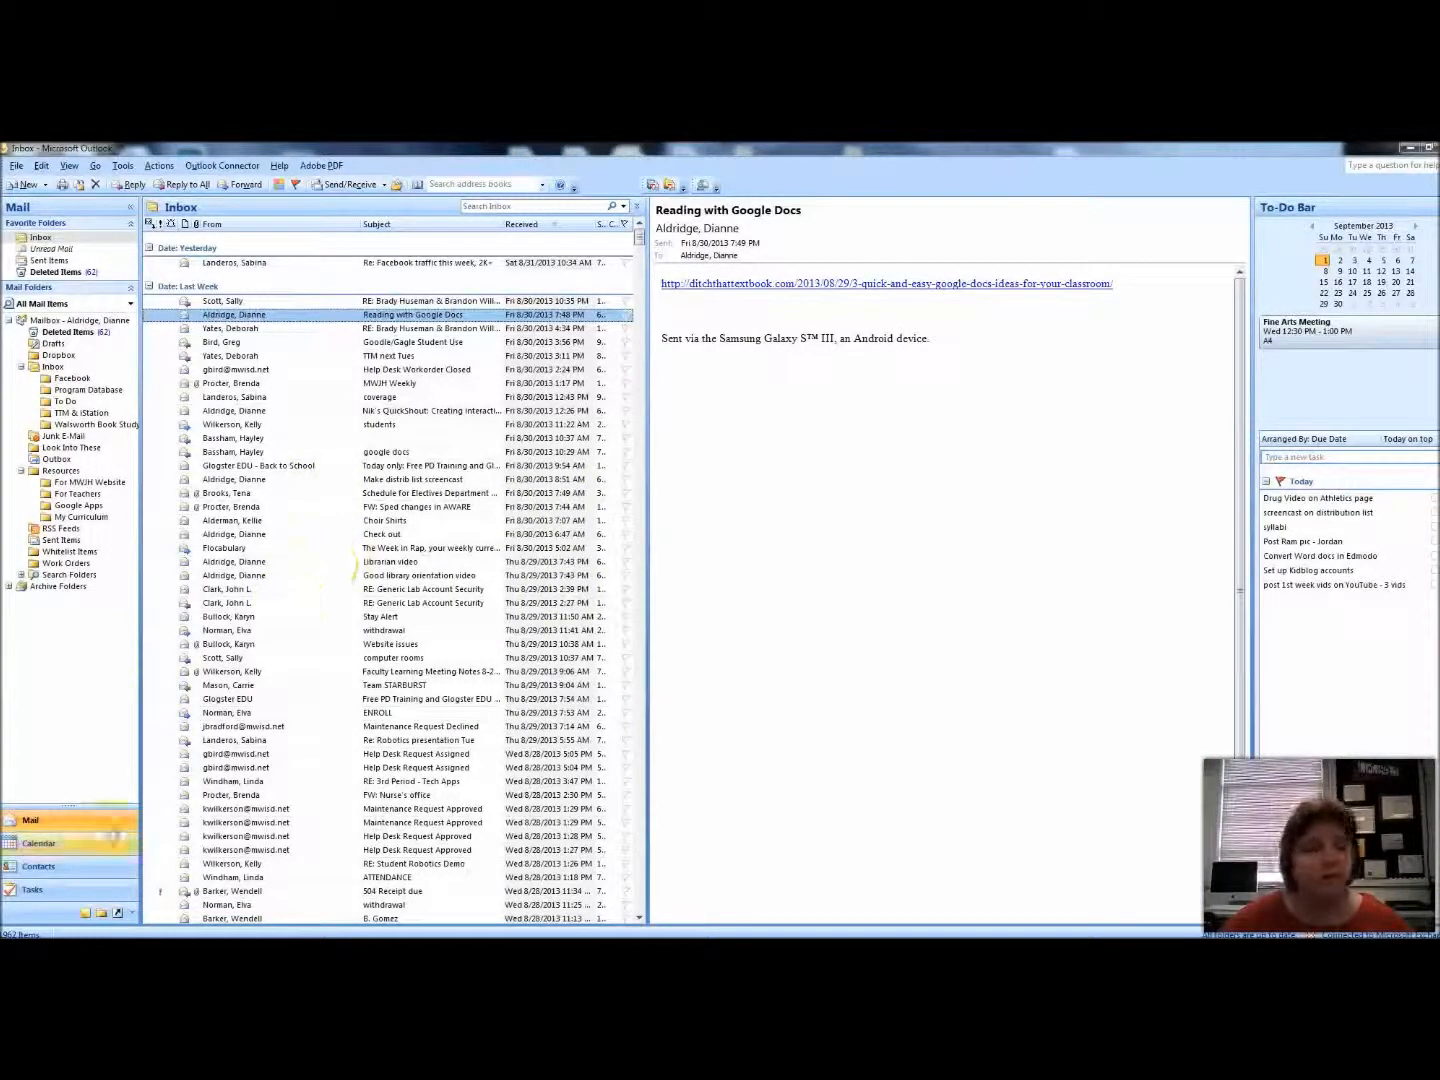
- Go to the contacts and view the members of the Front Office distribution list
click(47, 868)
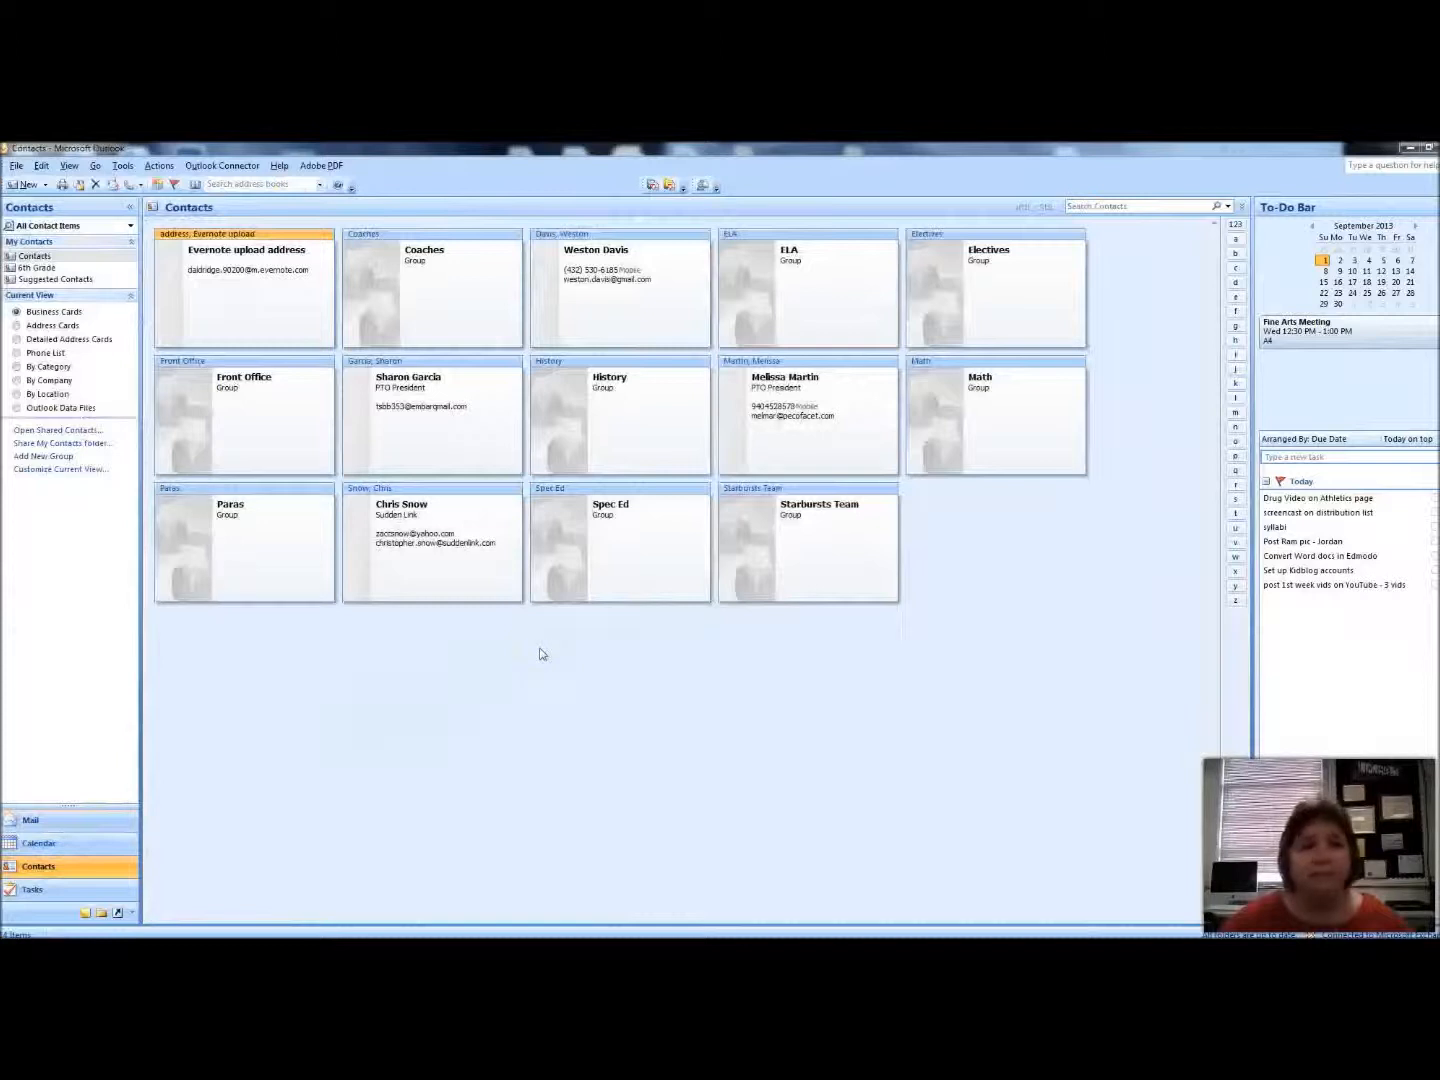
click(273, 423)
double_click(264, 420)
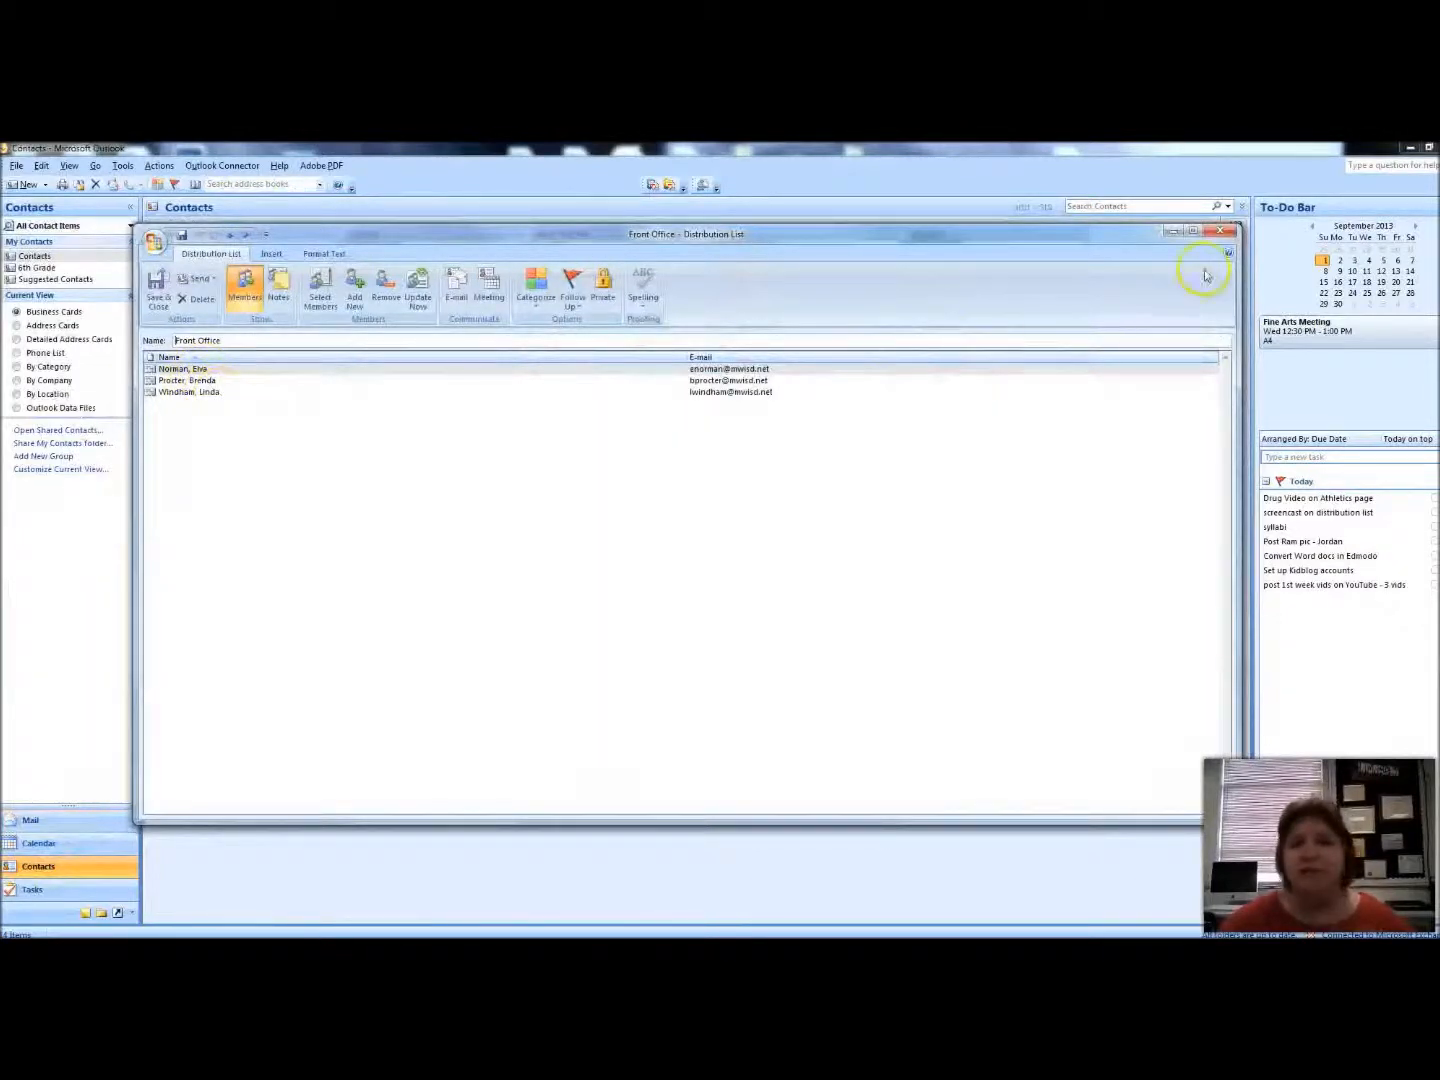
click(1219, 231)
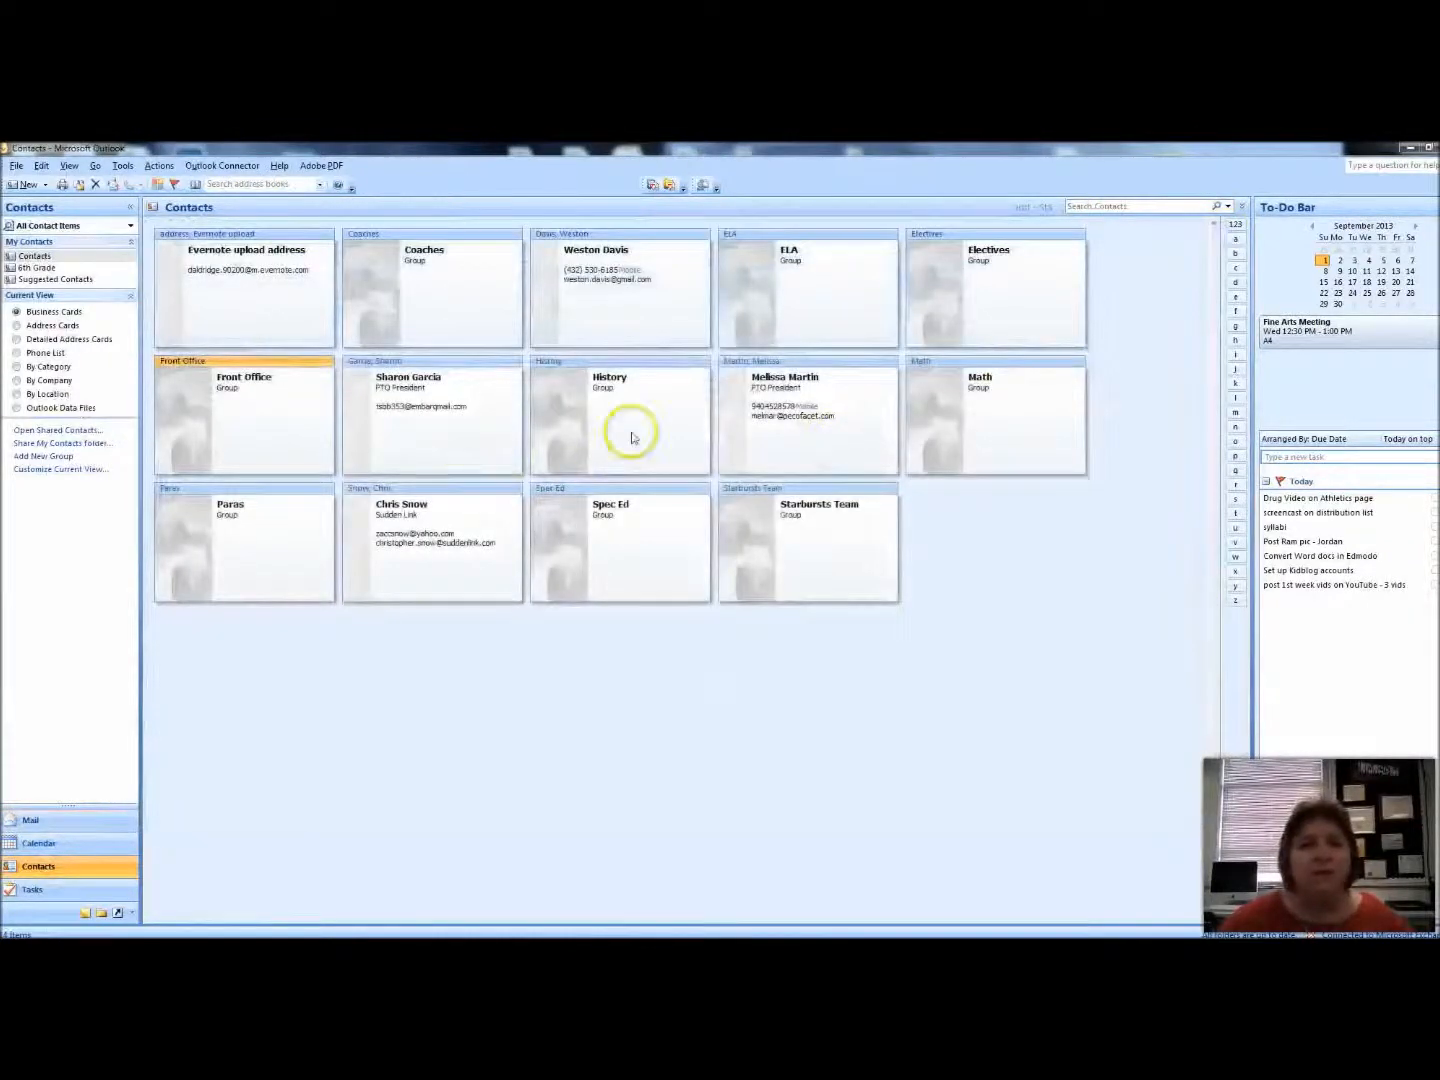
- Look over the other group cards in the contacts, including History, Math, Electives, ELA, Spec Ed, Starbursts Team and Paras
click(631, 437)
click(958, 453)
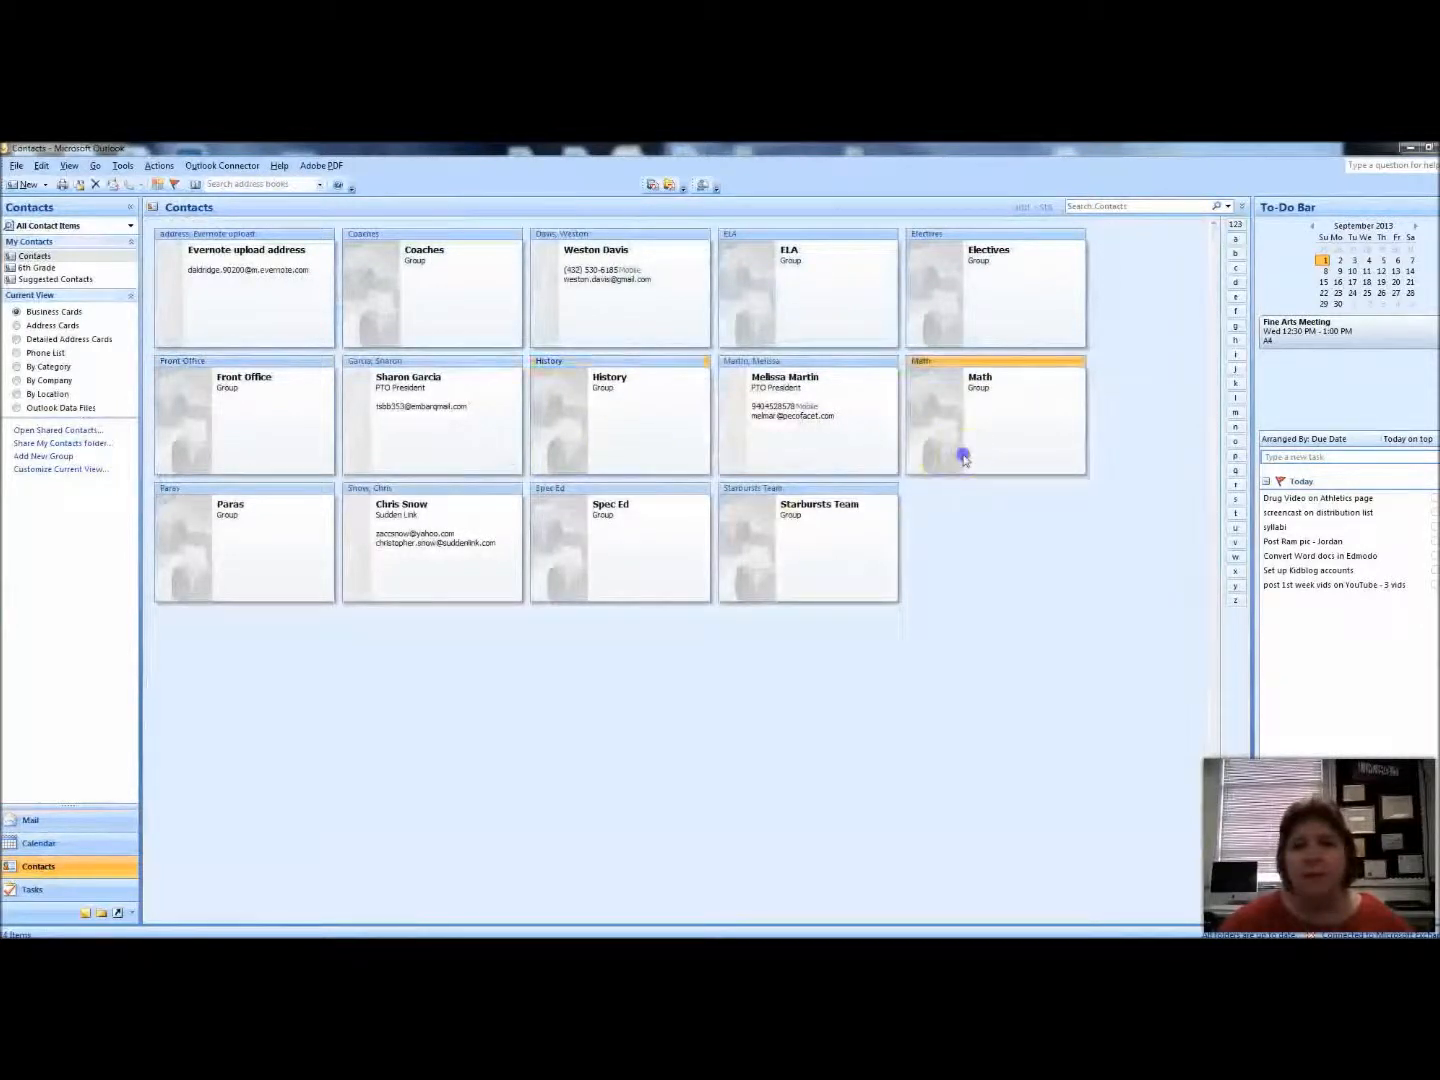
click(983, 321)
click(832, 322)
click(634, 517)
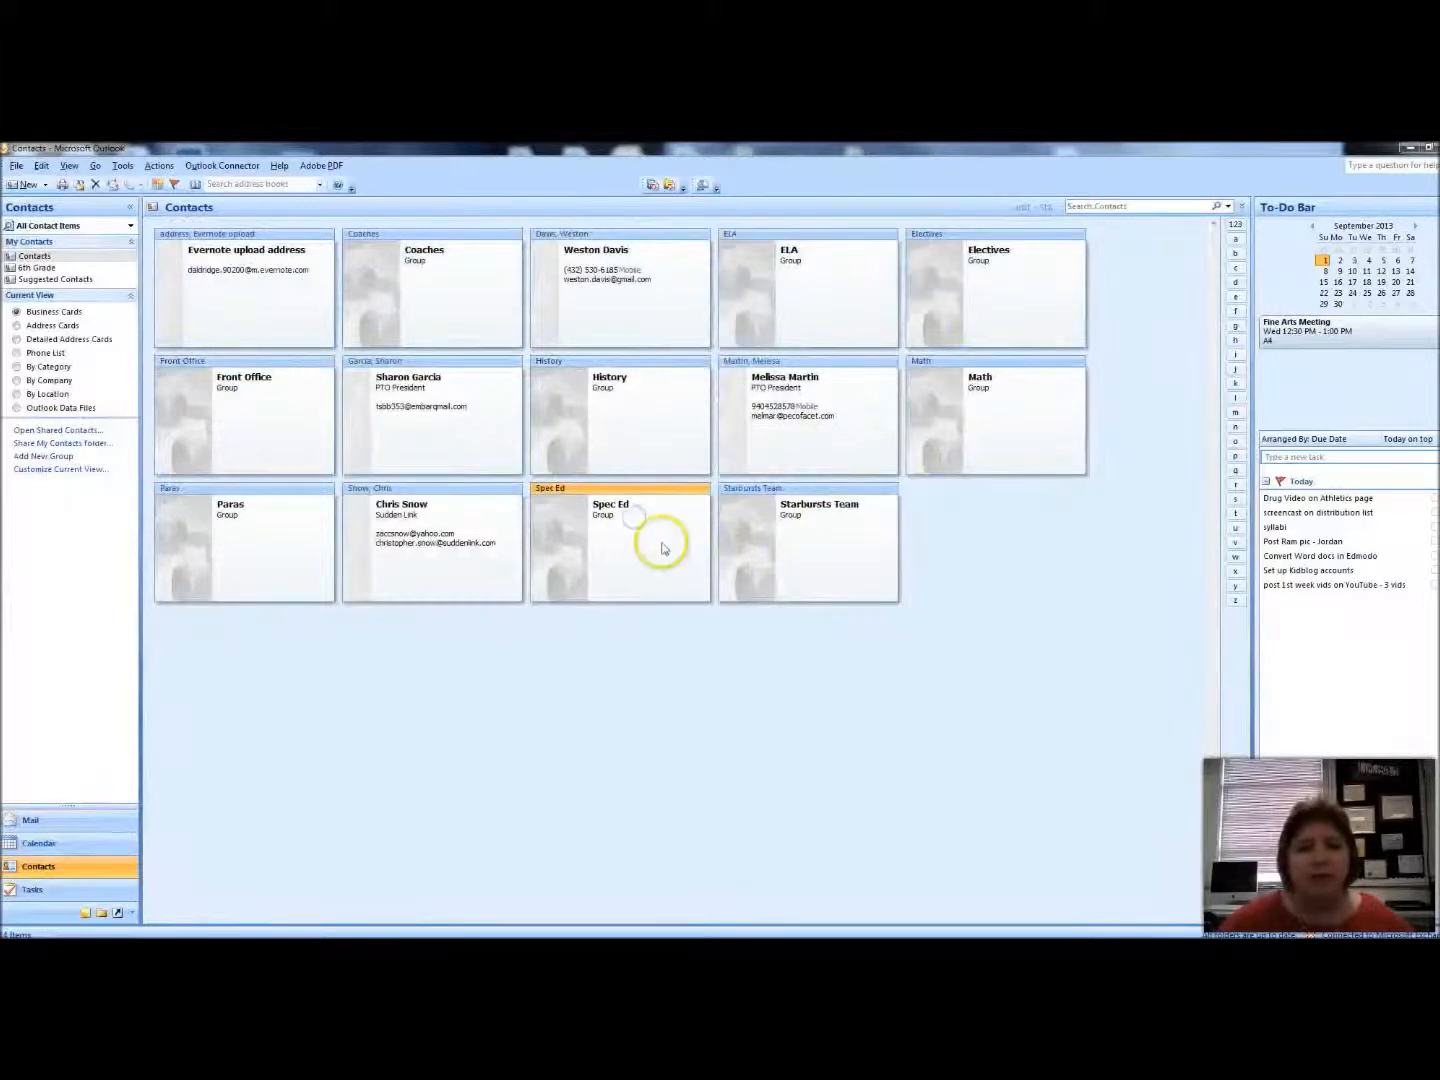
click(841, 567)
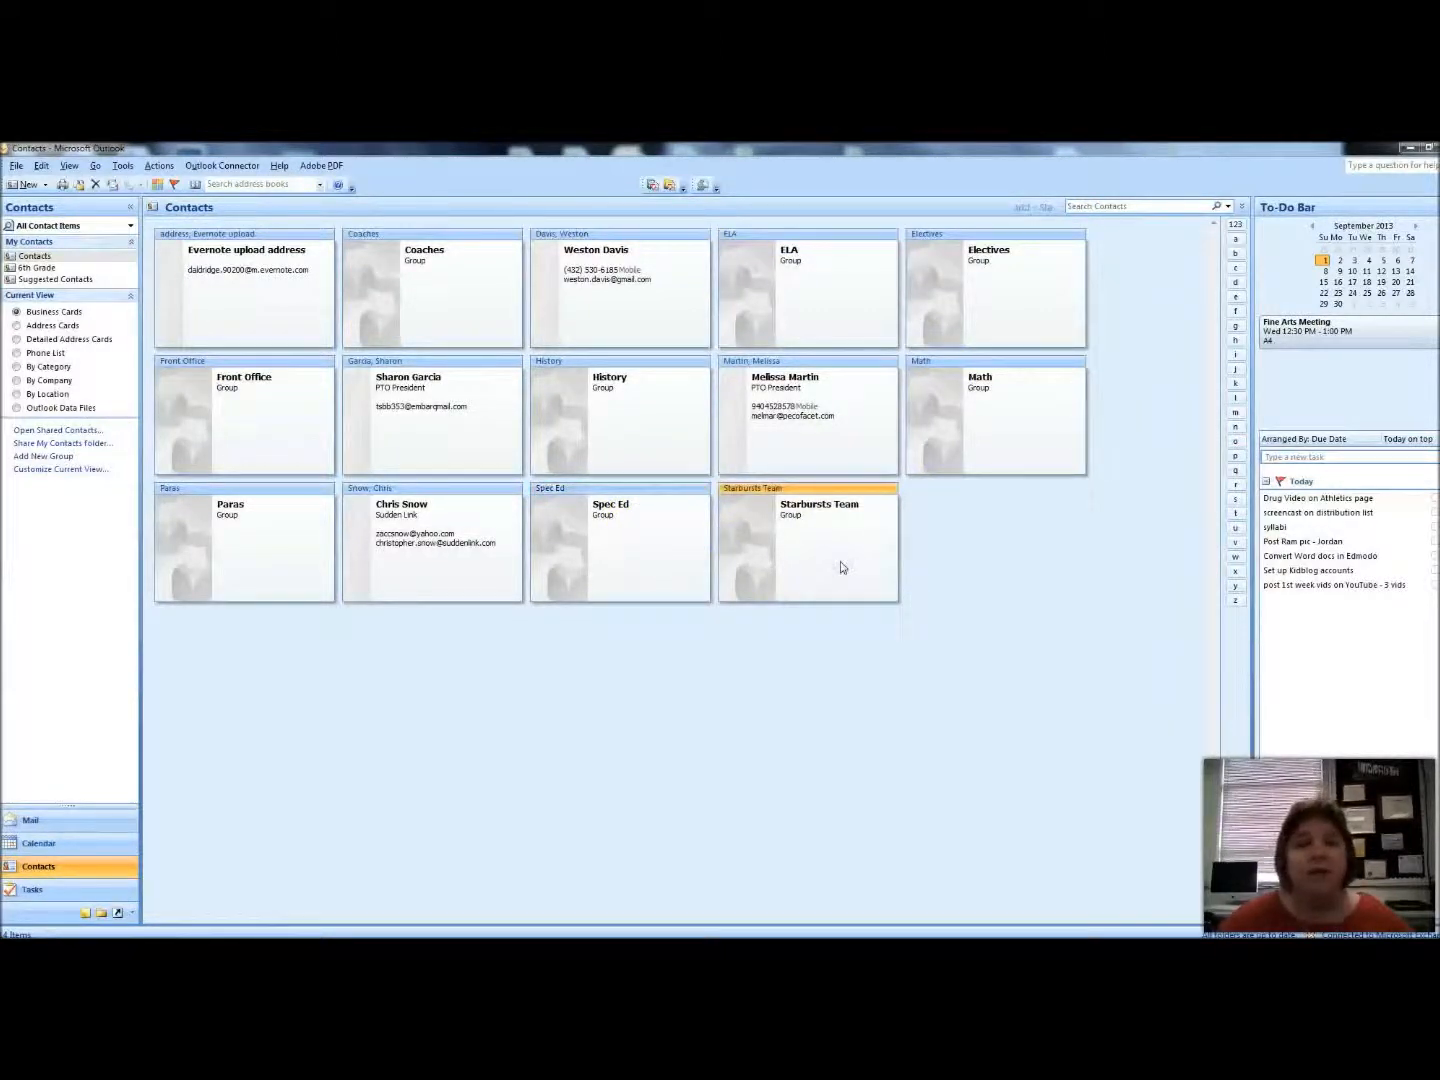
click(309, 530)
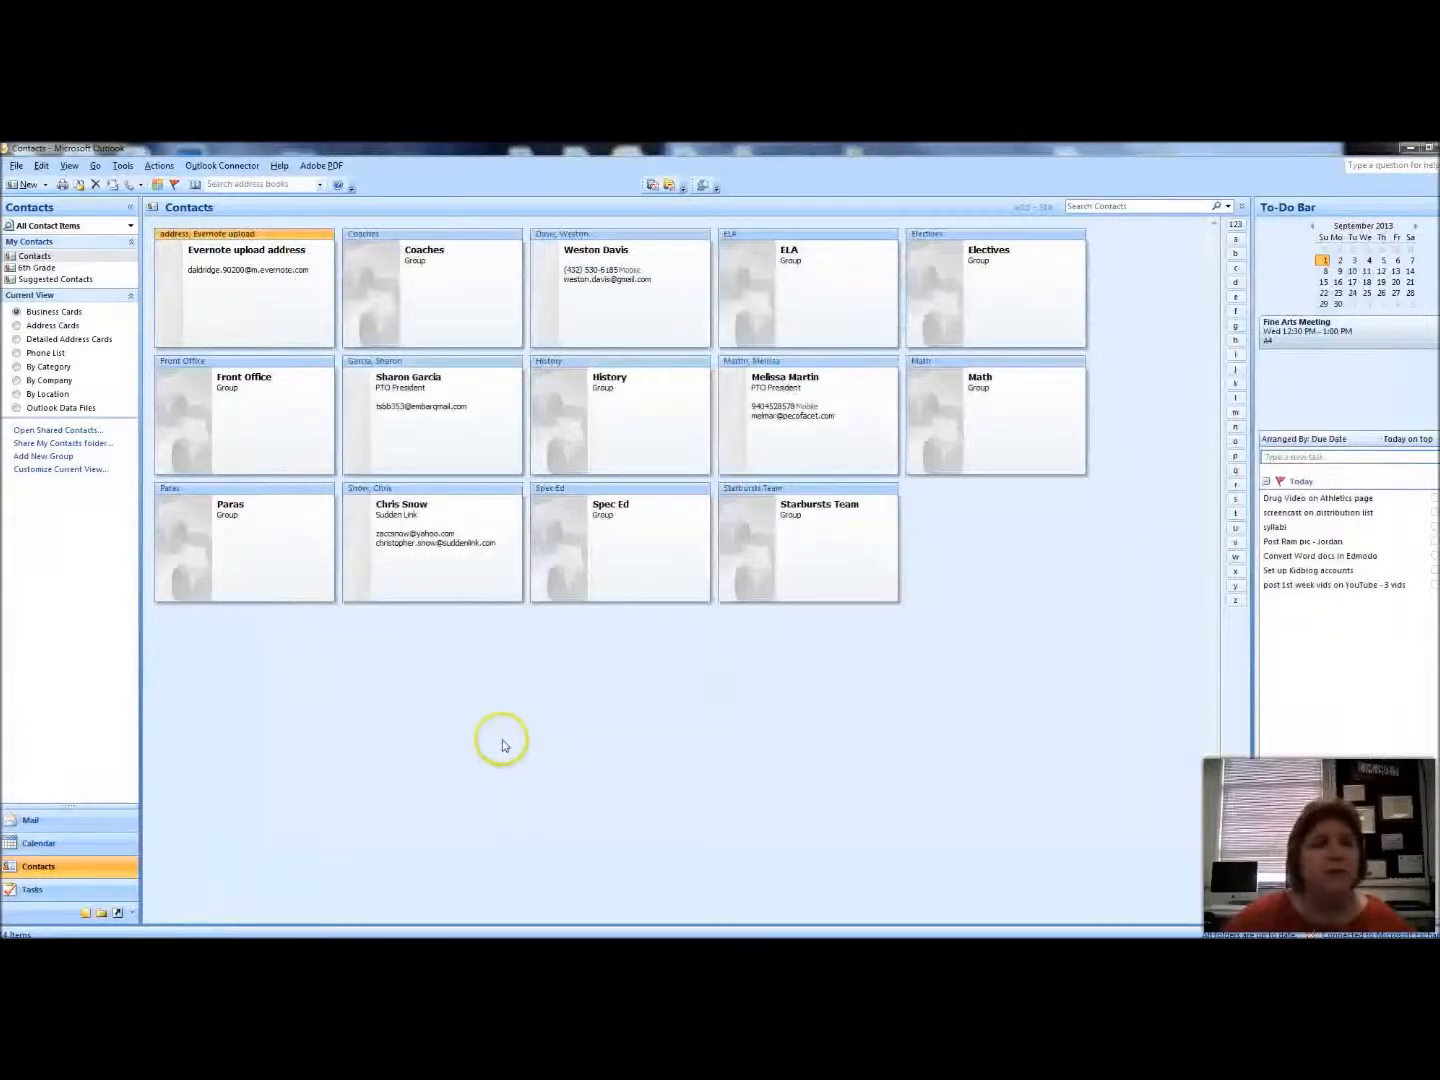
- Create a new distribution list and choose the Junior High address book for selecting its members
click(45, 186)
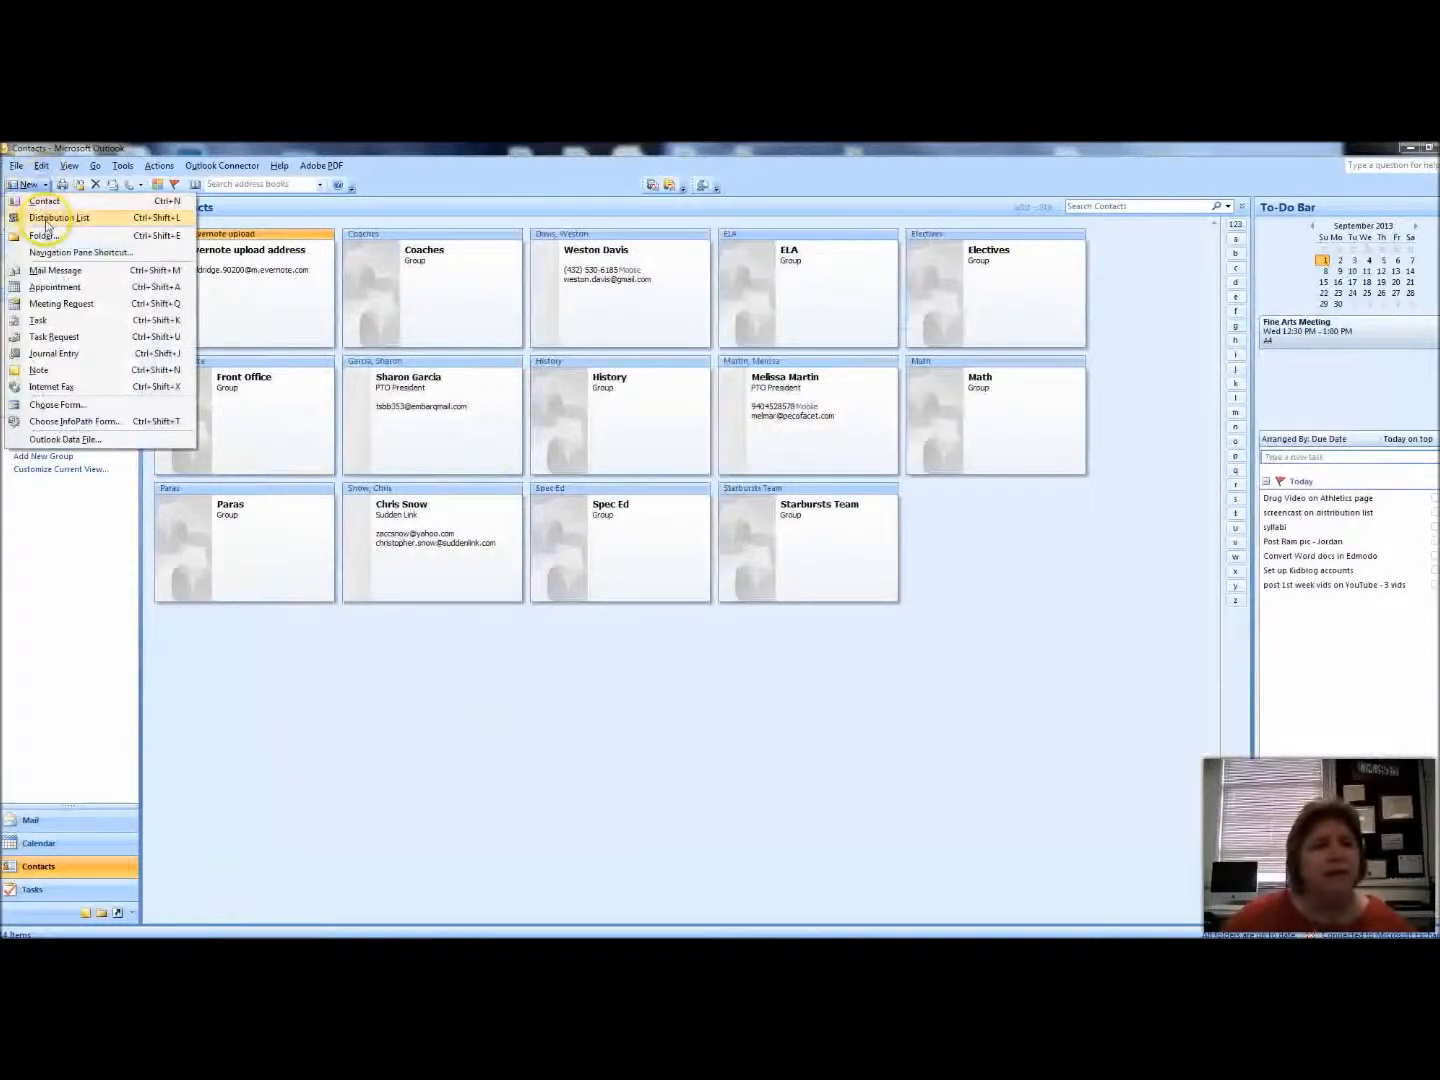
click(50, 217)
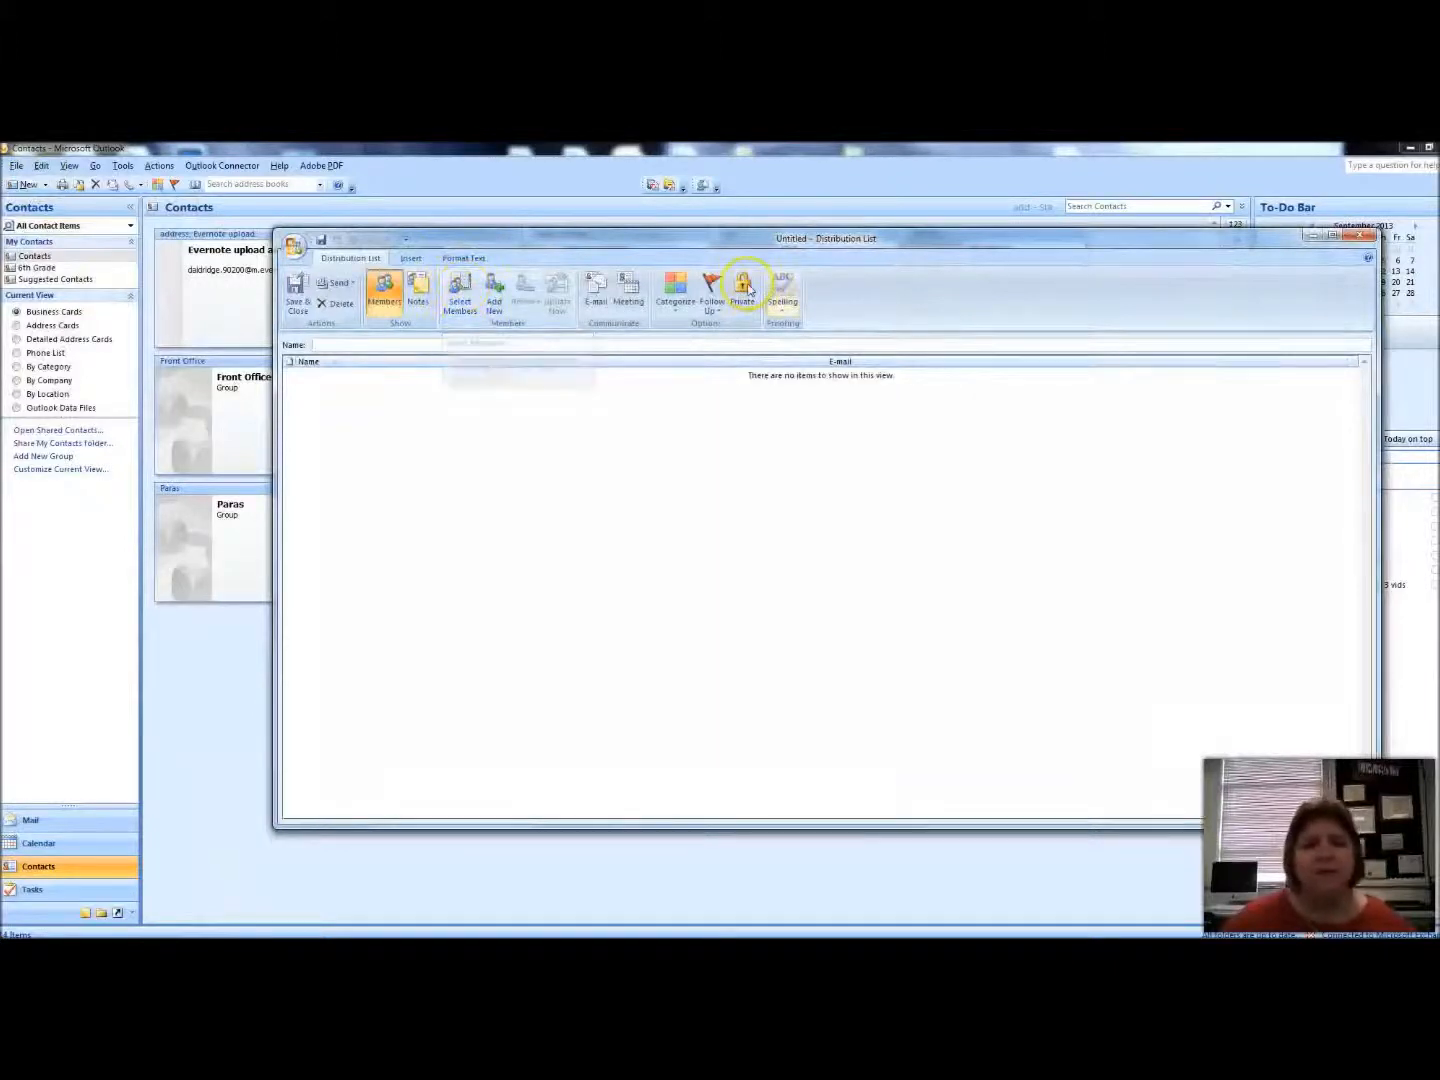
click(466, 294)
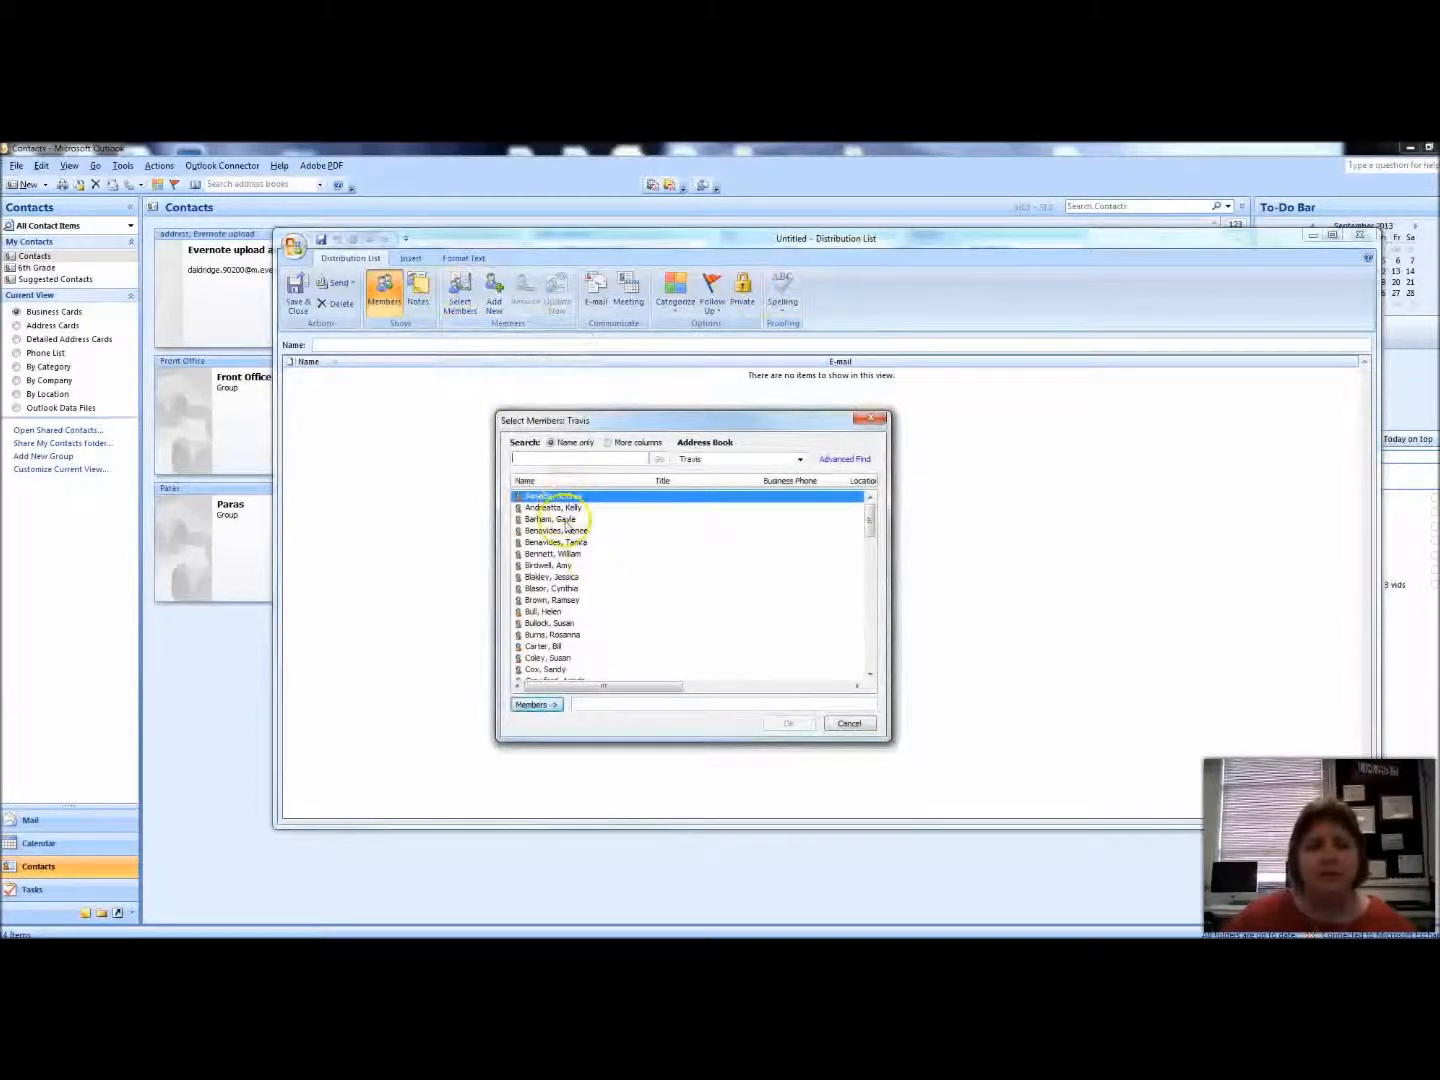
drag(735, 422, 771, 402)
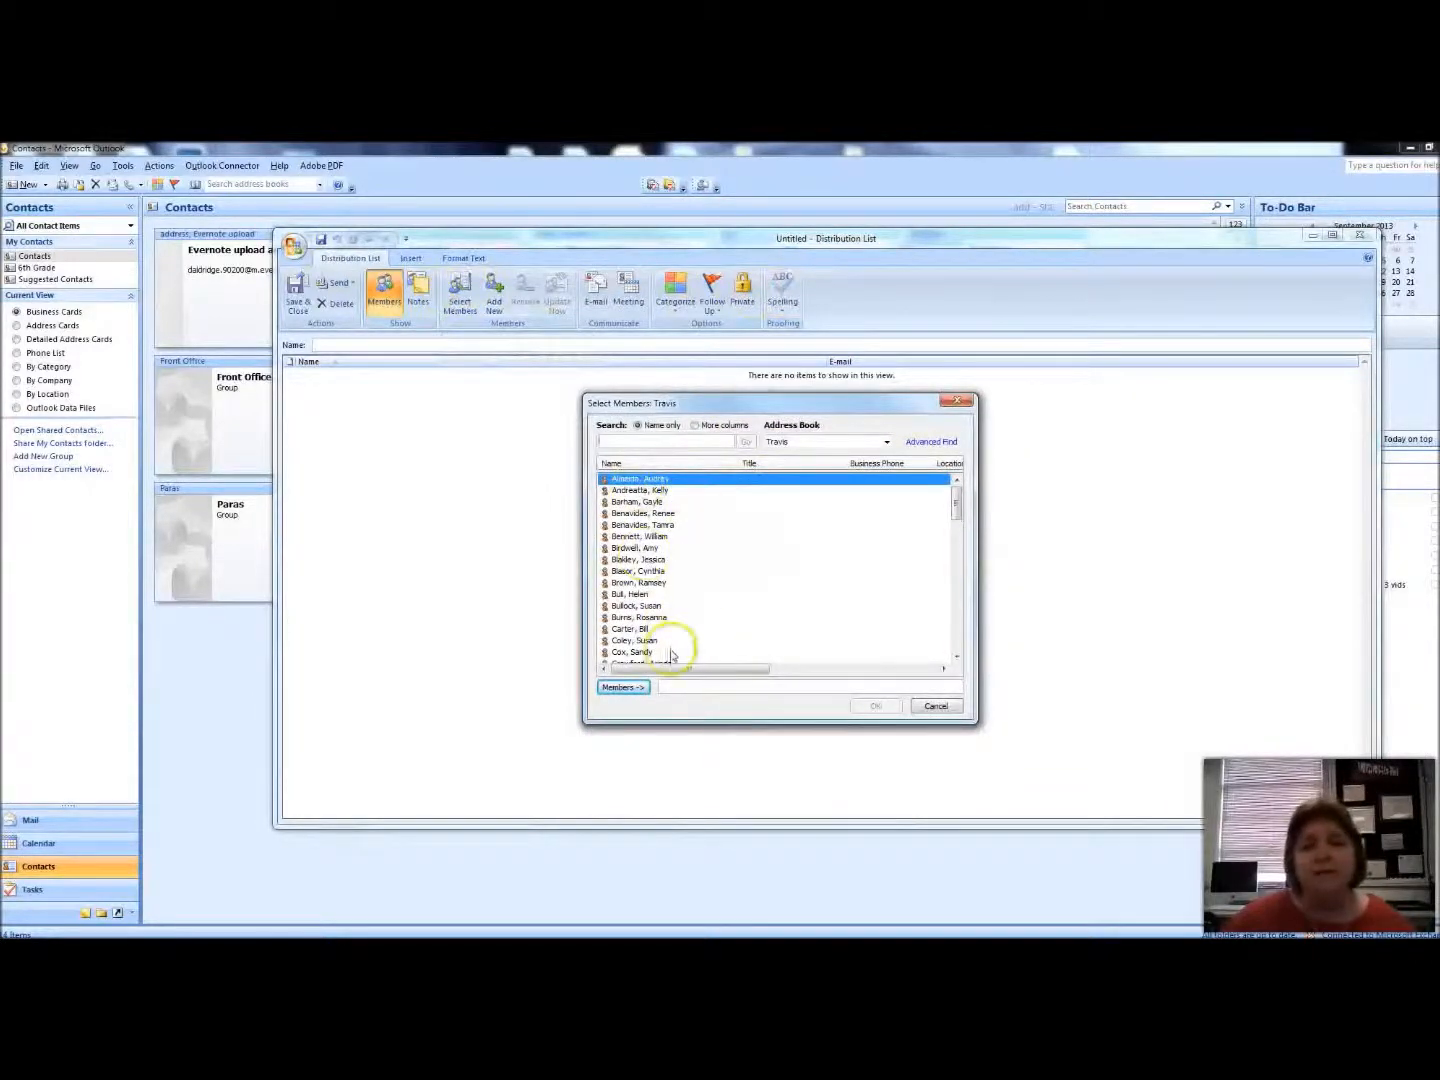
click(887, 441)
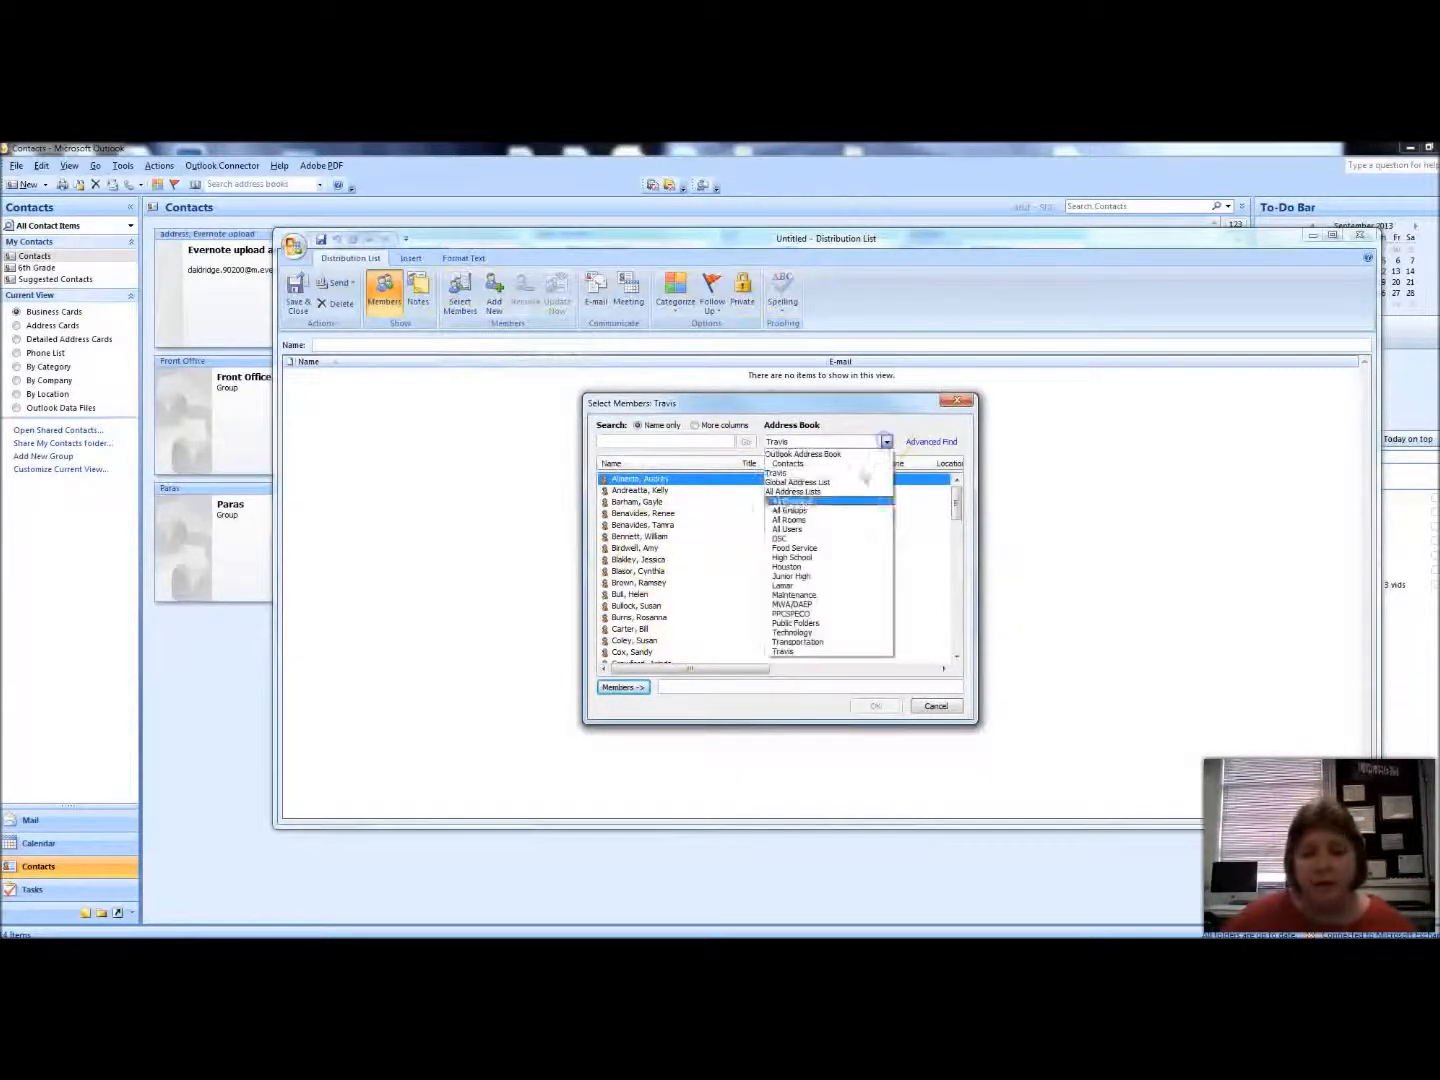
click(844, 576)
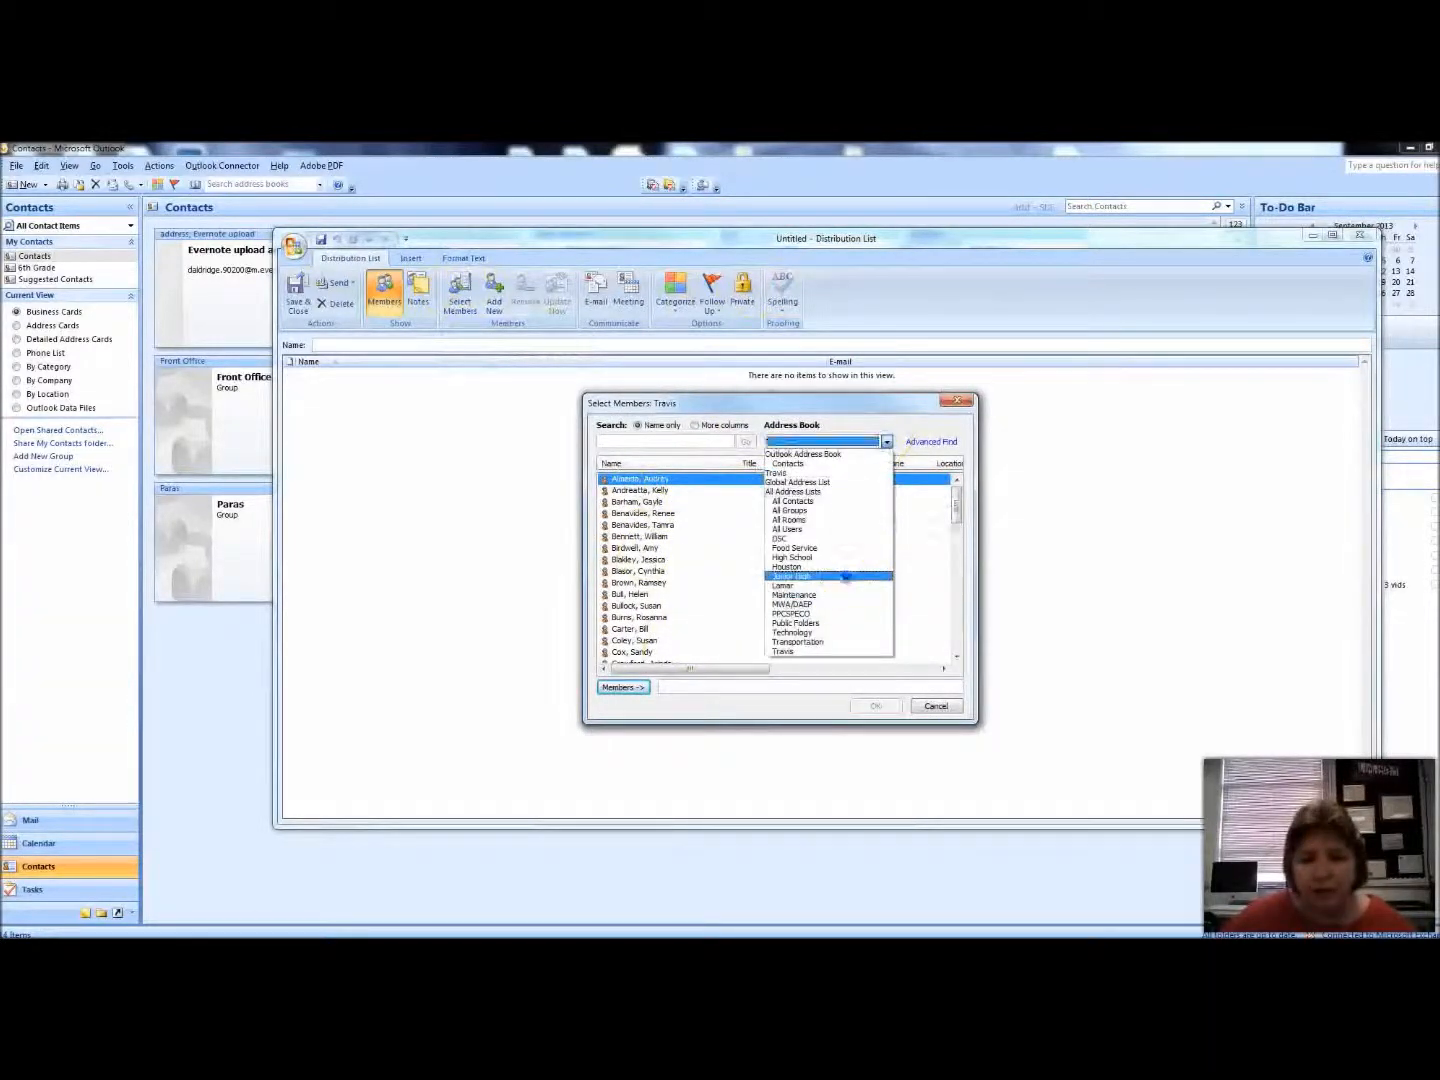
click(661, 444)
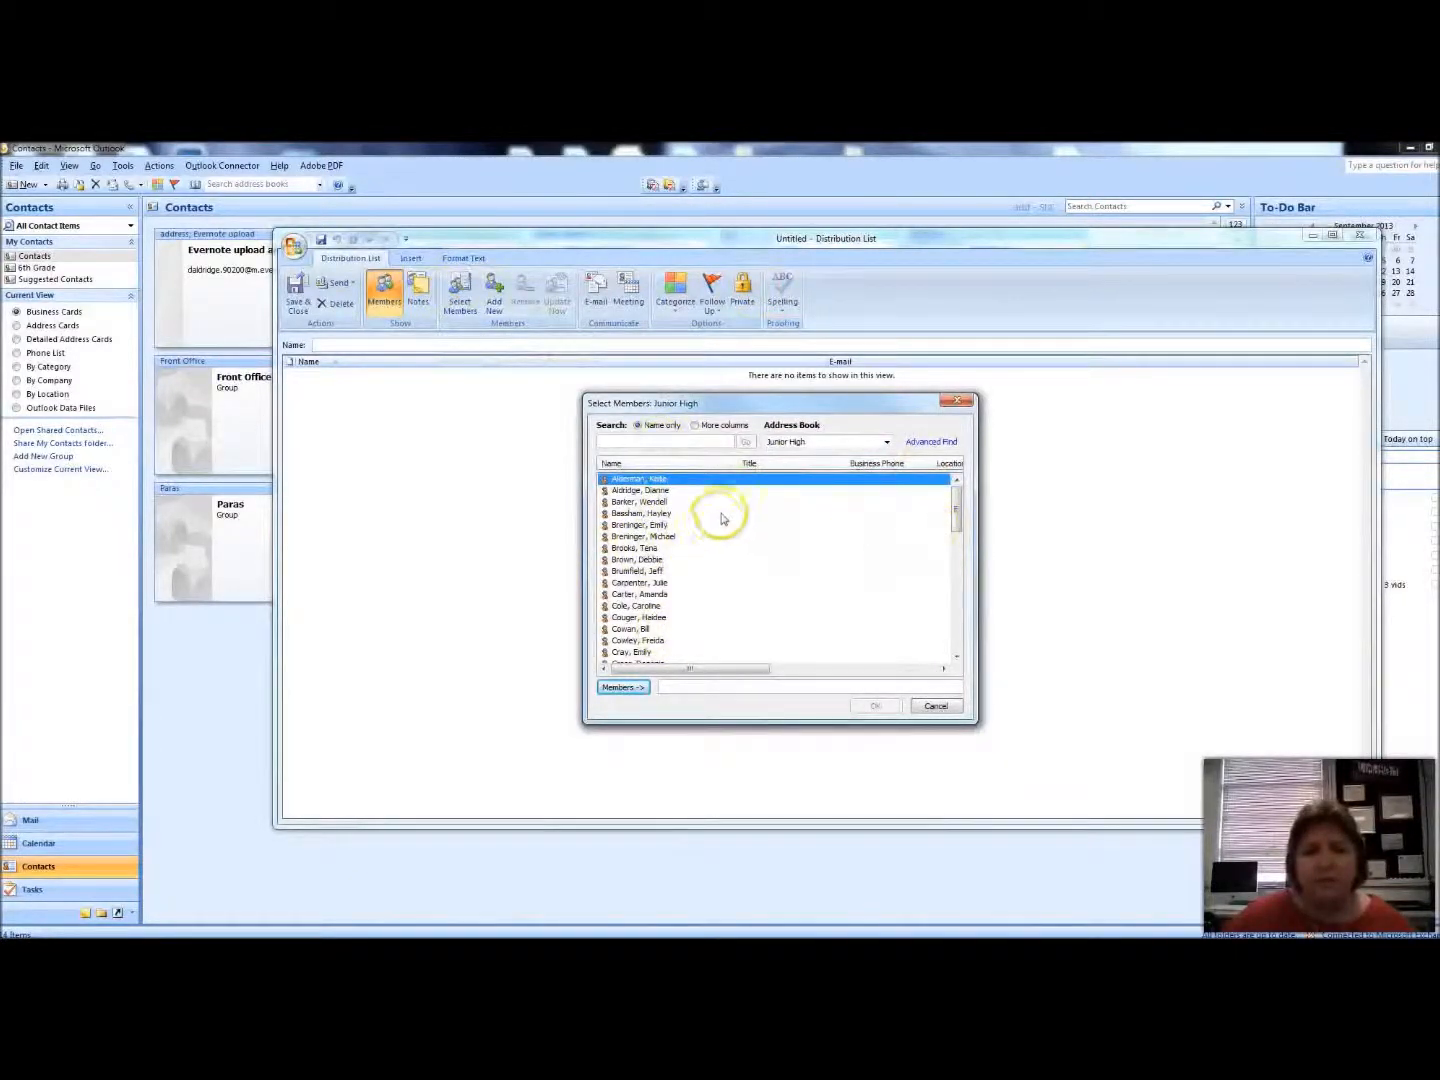
- Add the three administrators from the Junior High address book as members of the distribution list
double_click(642, 502)
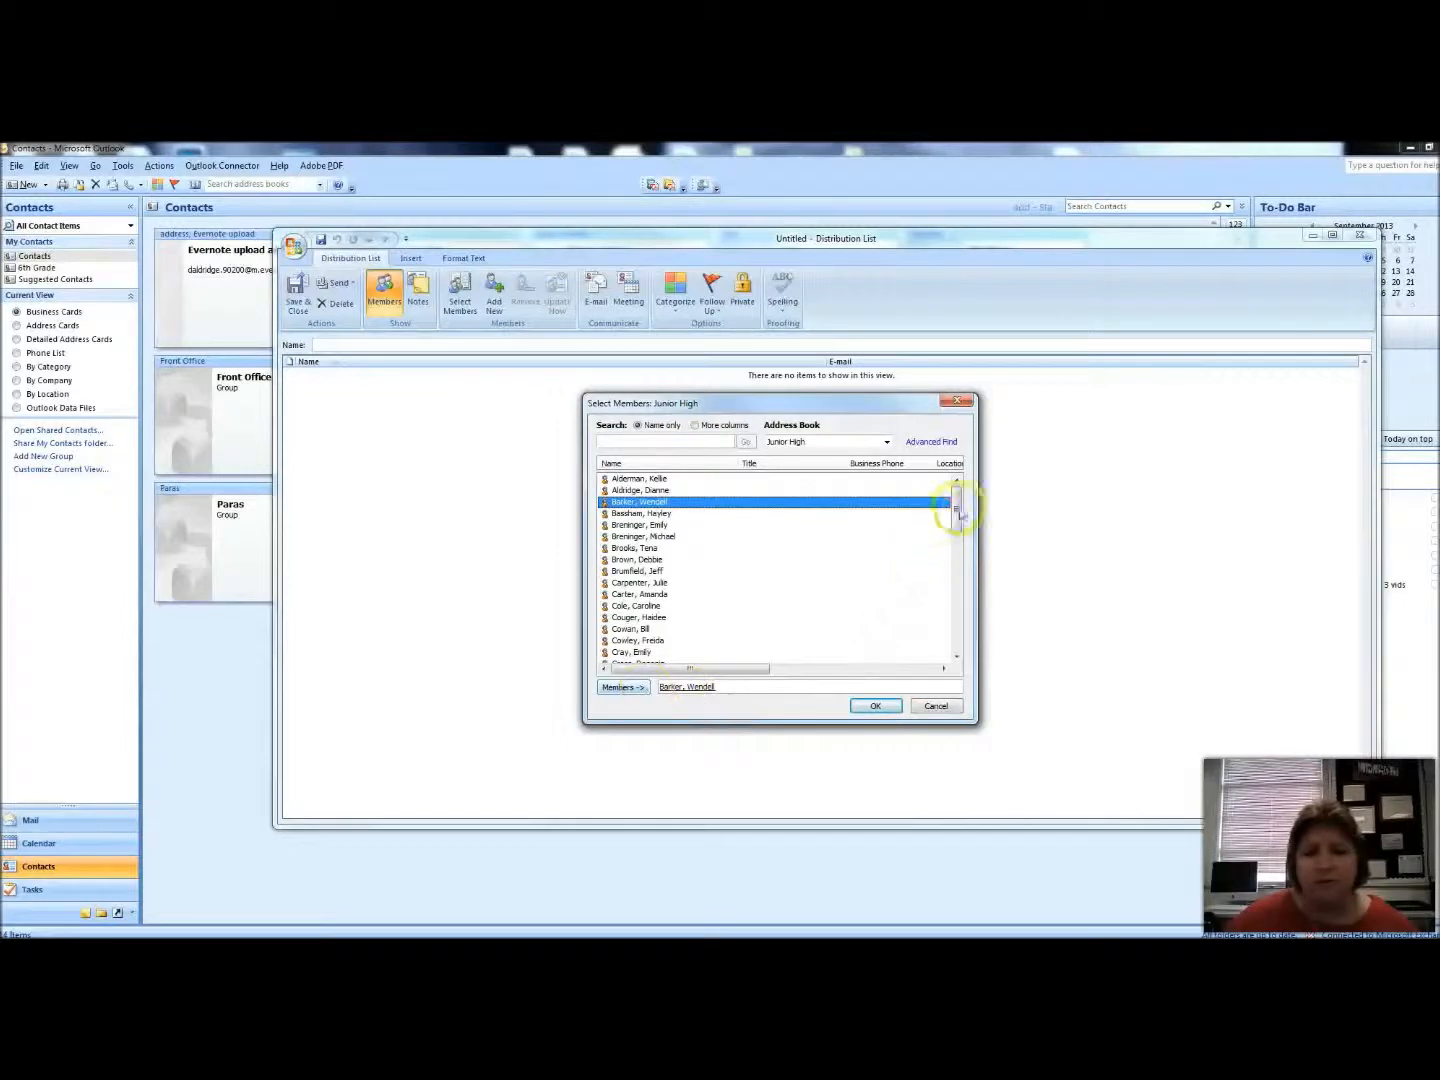
drag(957, 512, 958, 531)
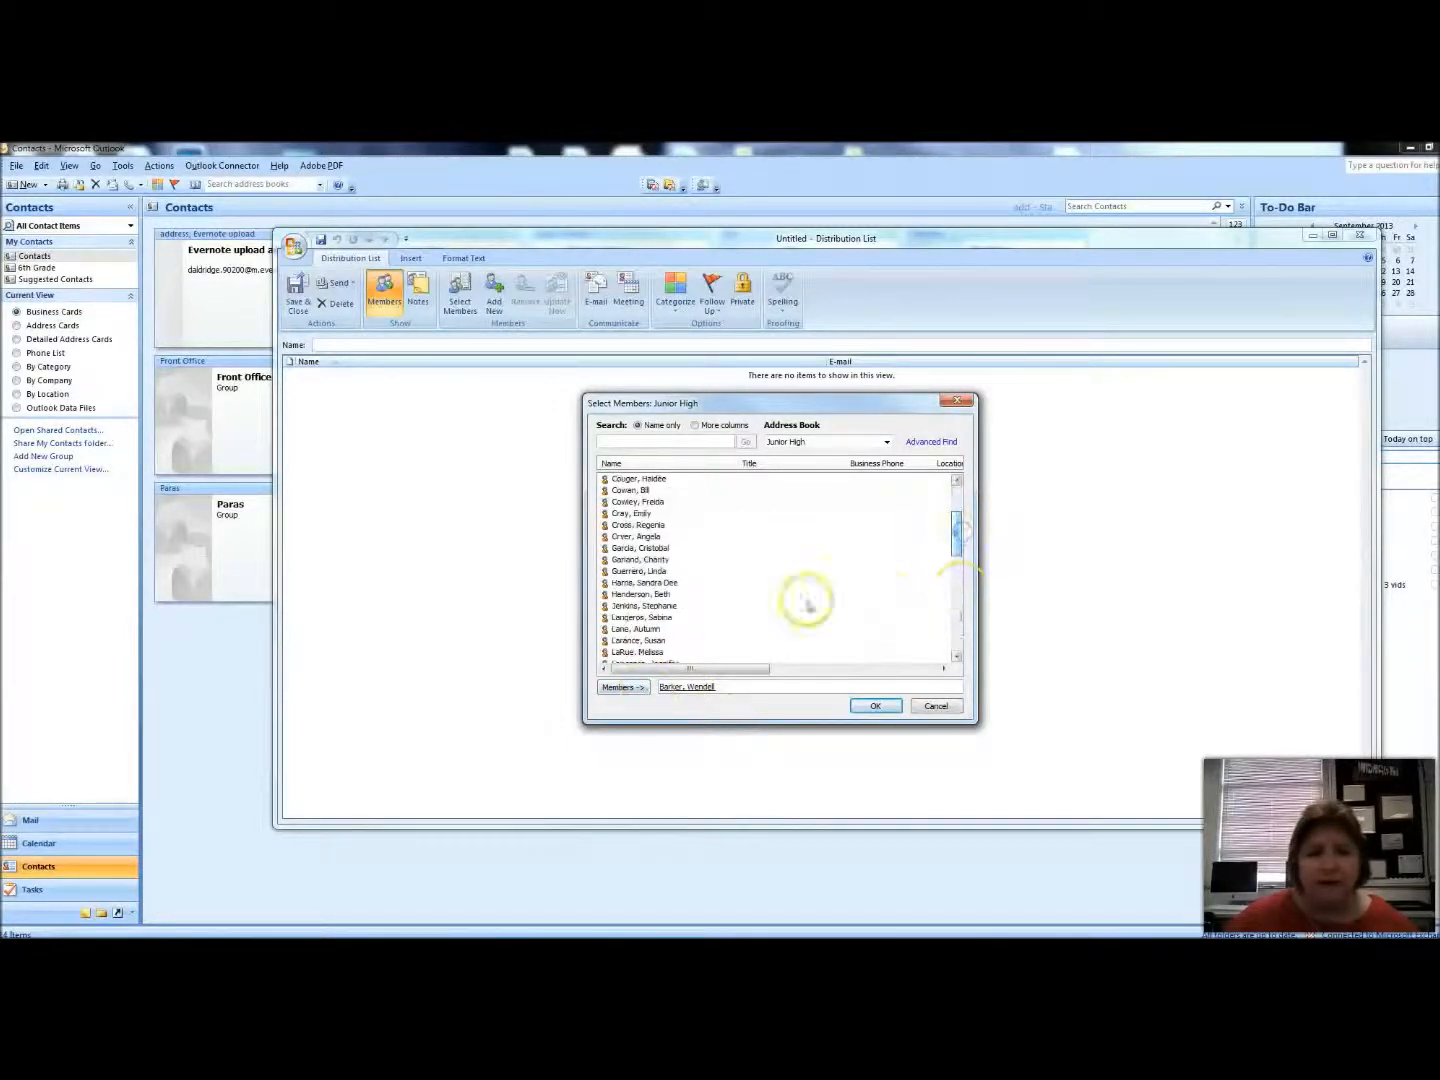
double_click(652, 618)
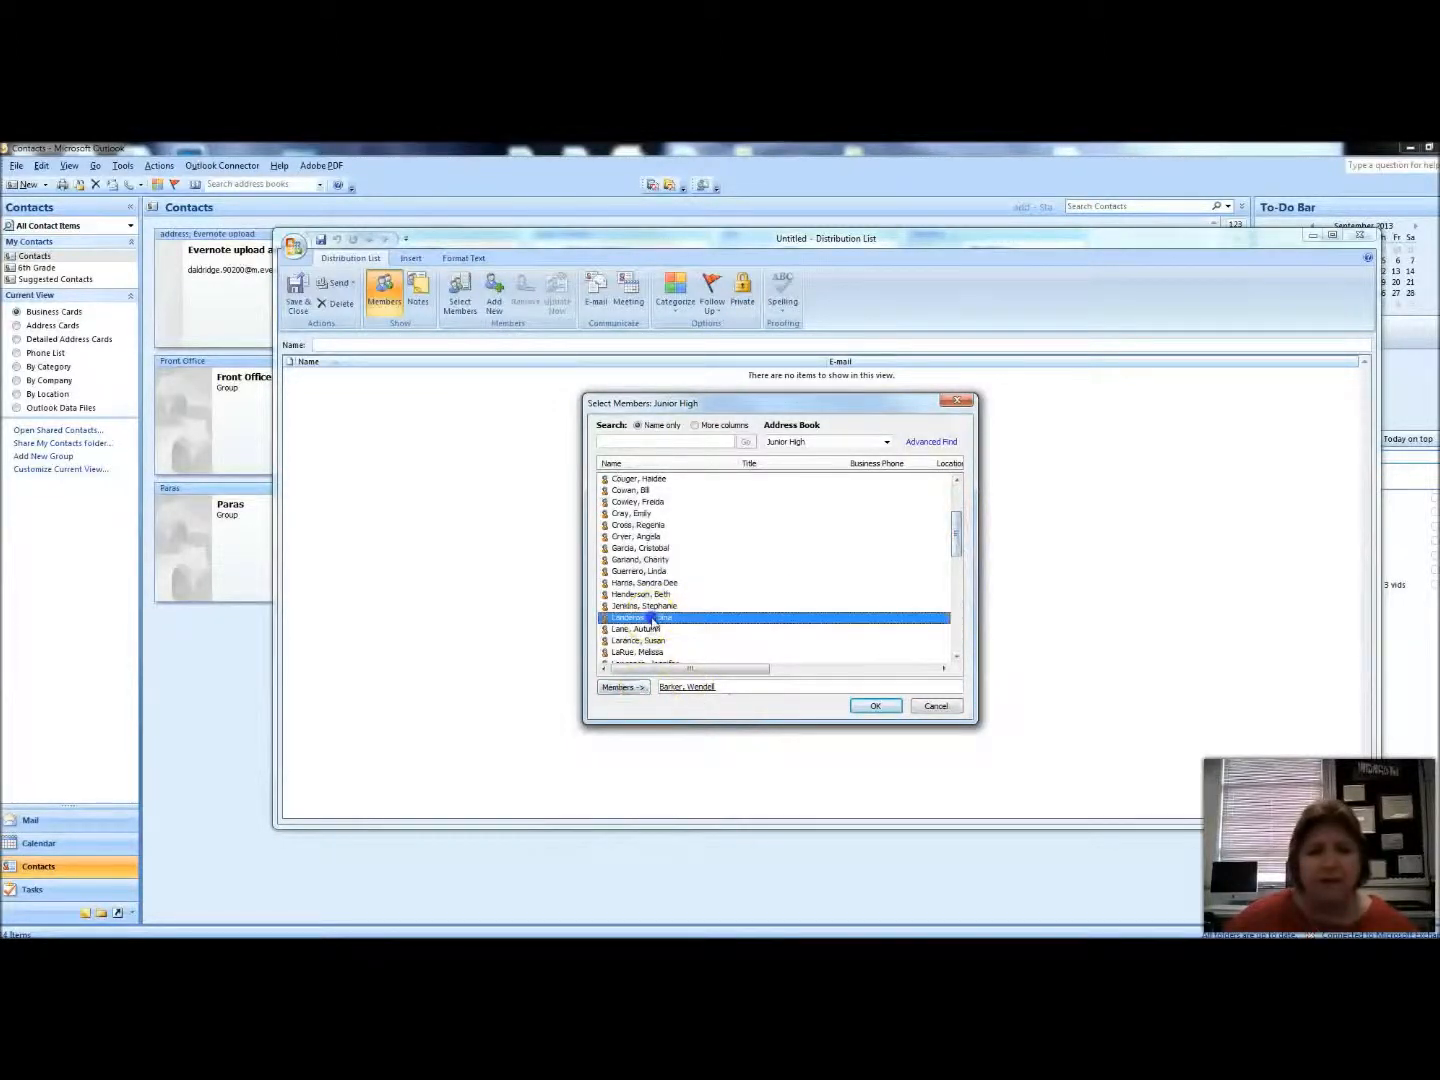
drag(957, 545, 956, 641)
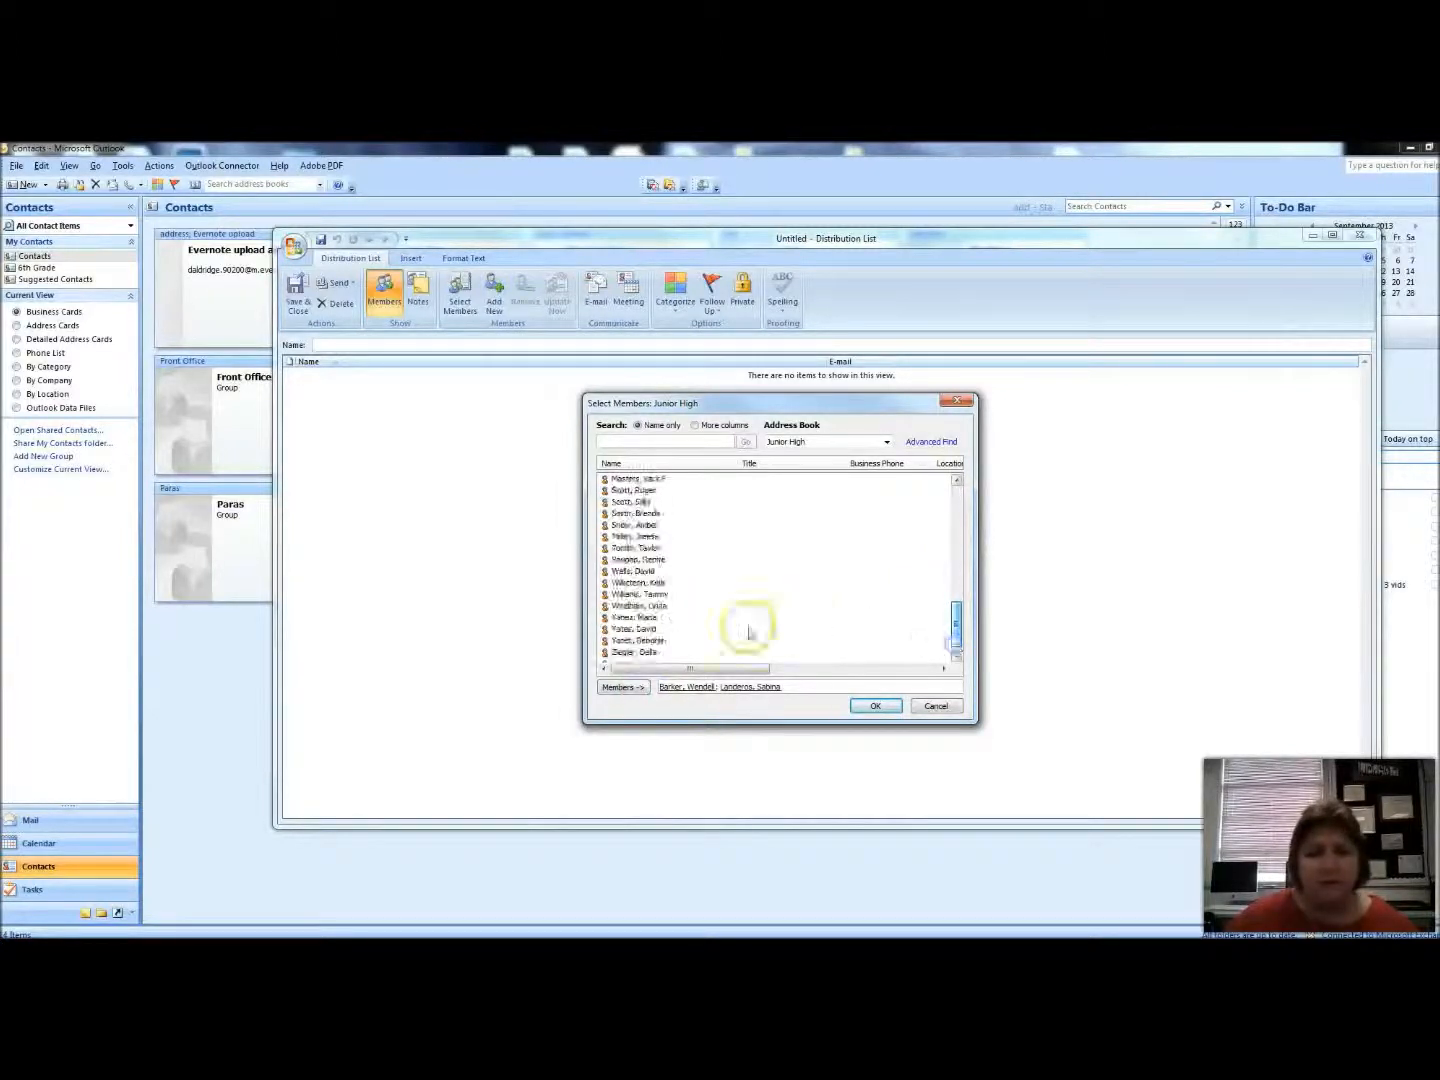
click(657, 583)
double_click(657, 583)
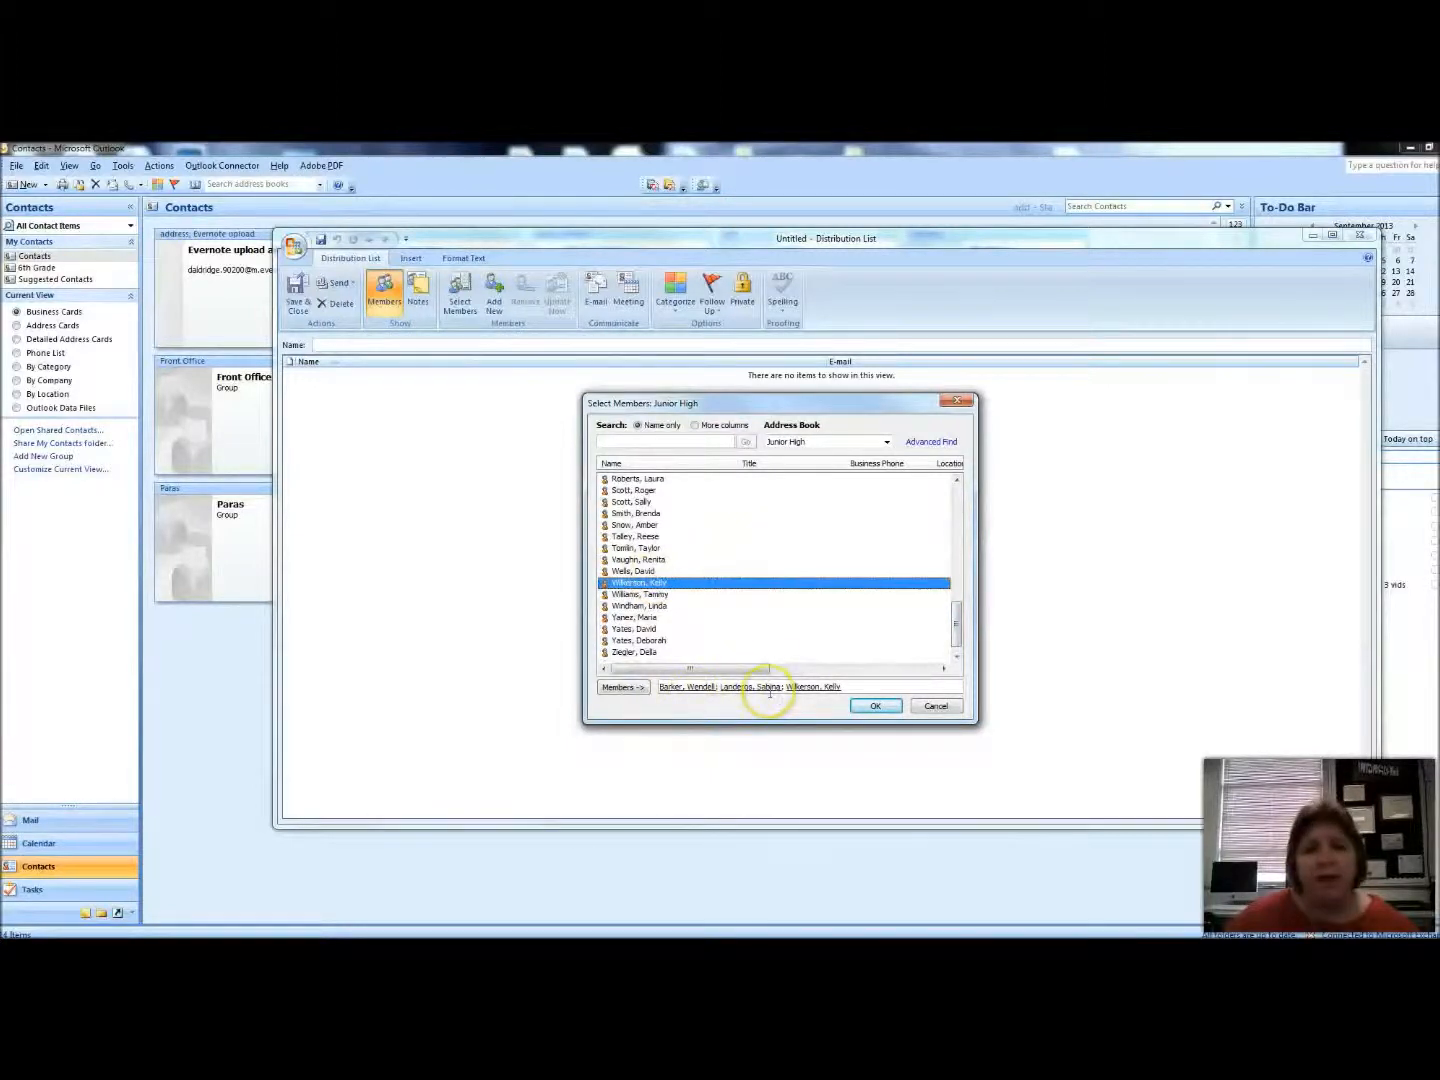
click(875, 707)
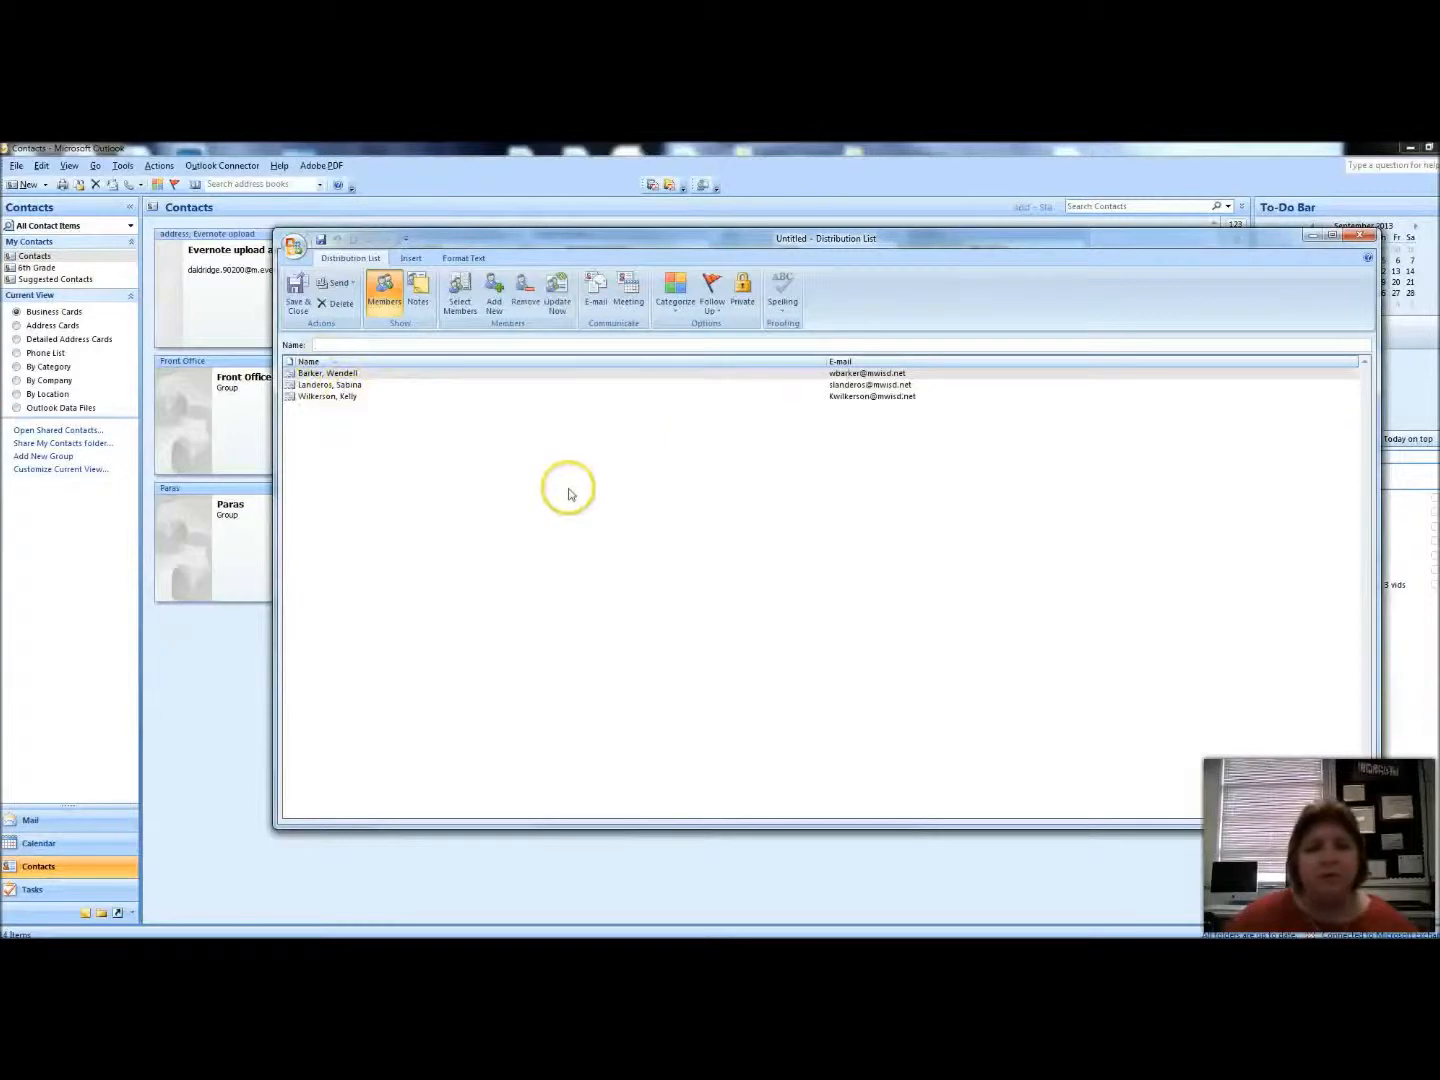
- Save the distribution list under the name Admins and reopen it to check its members
click(296, 291)
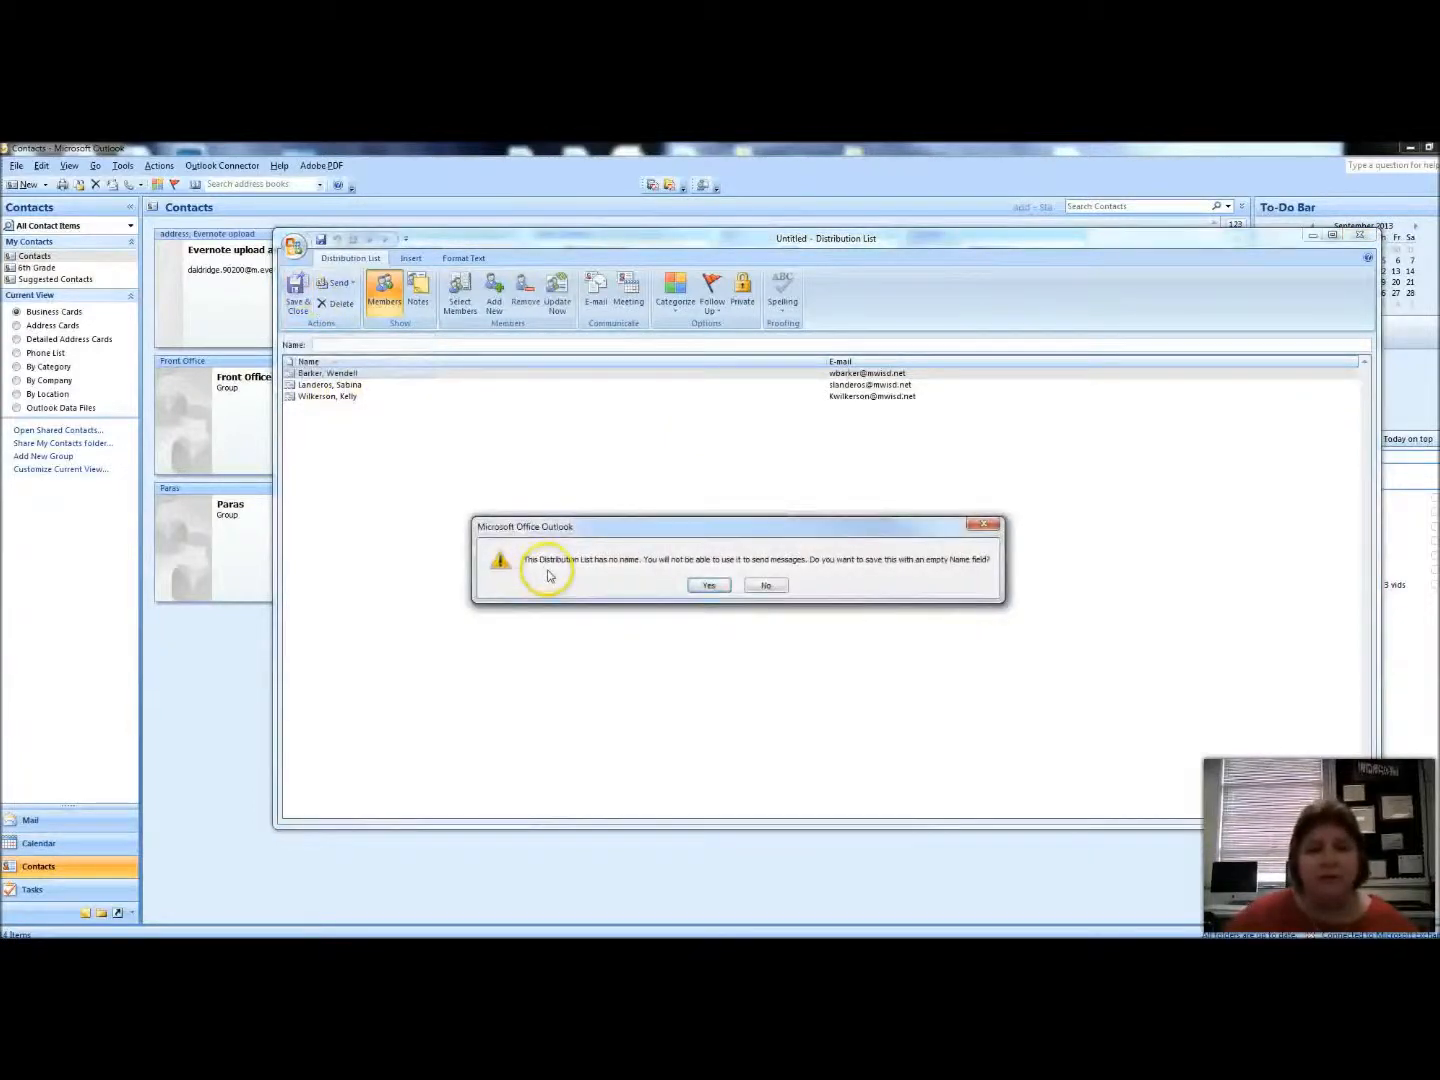
click(765, 586)
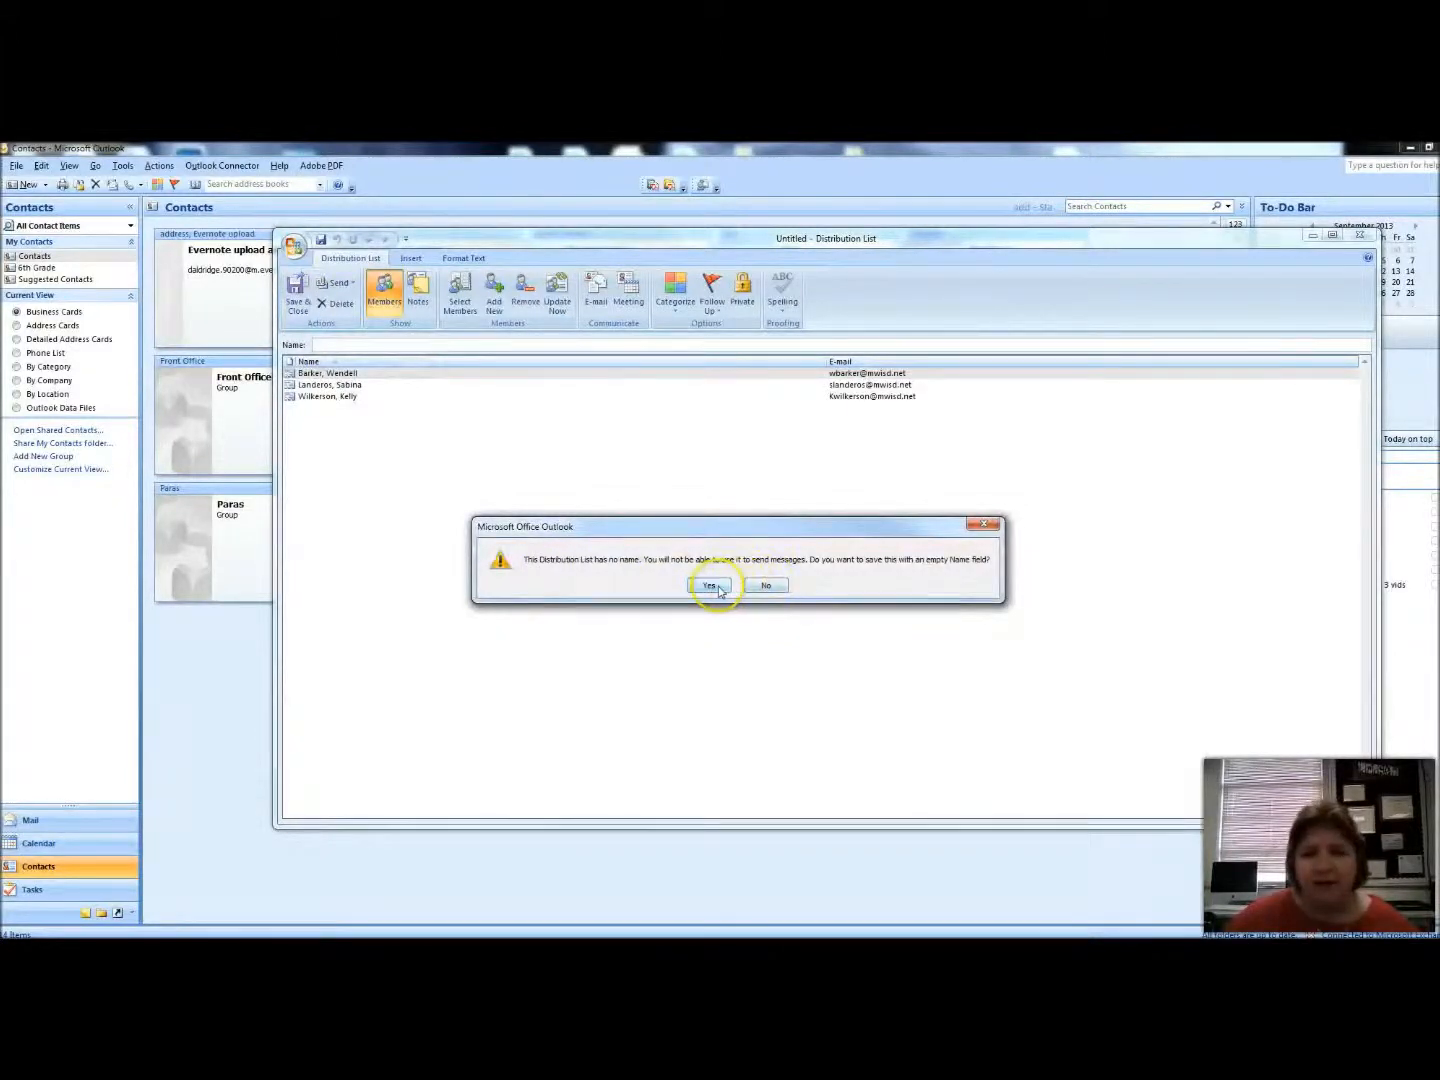
click(765, 587)
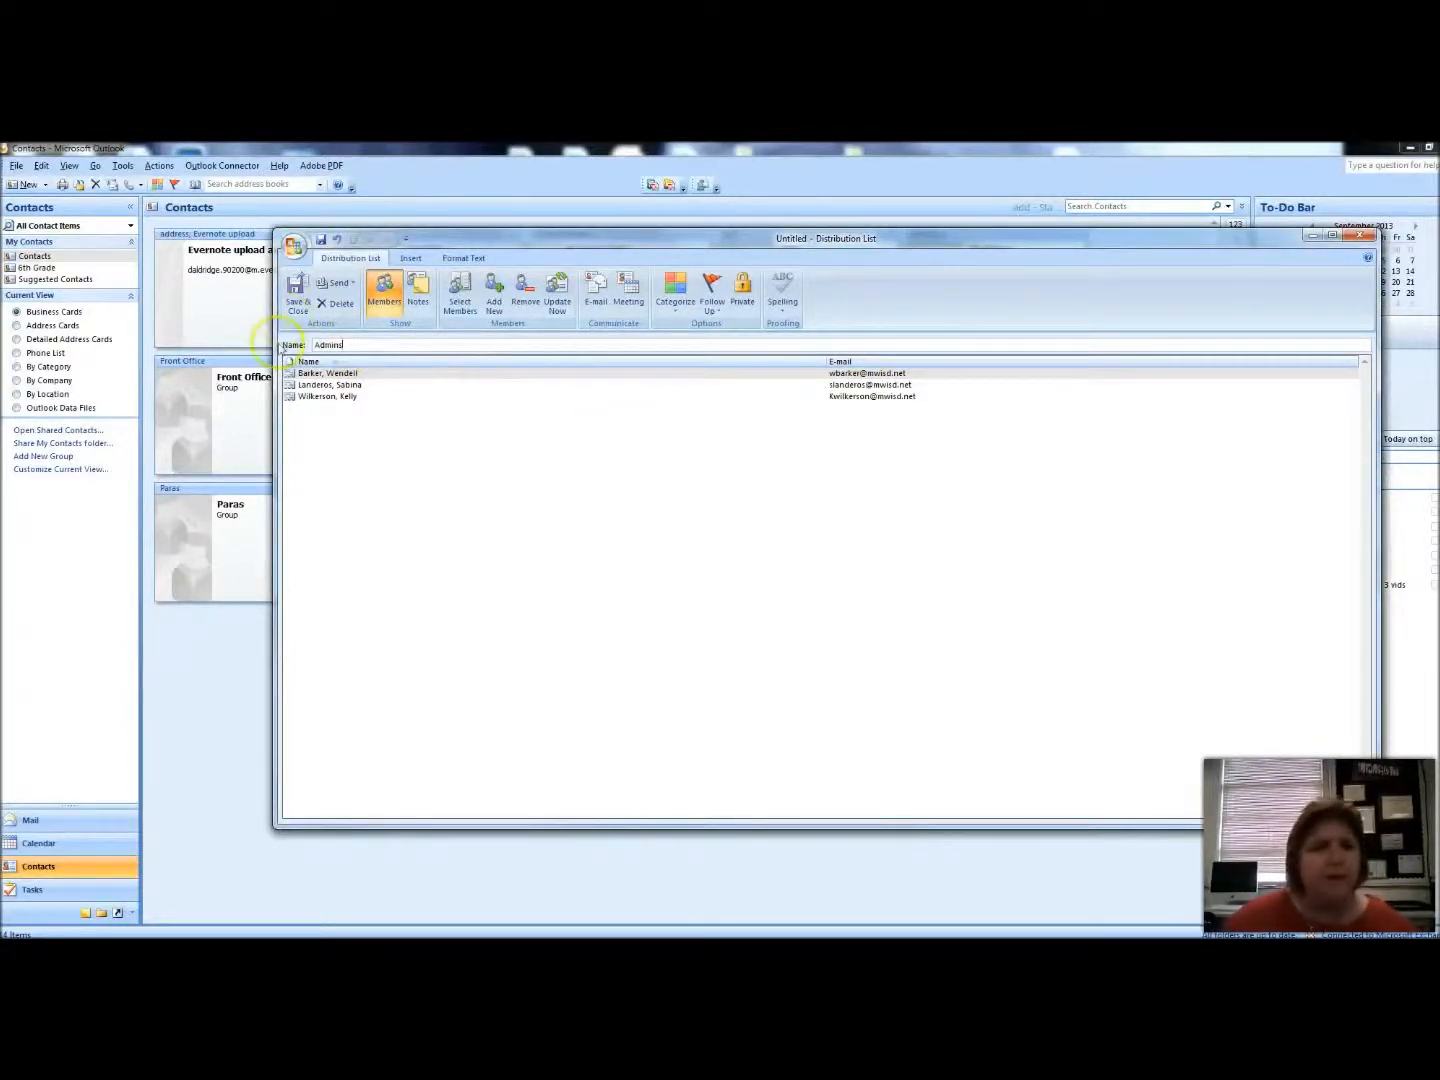
click(296, 292)
double_click(420, 305)
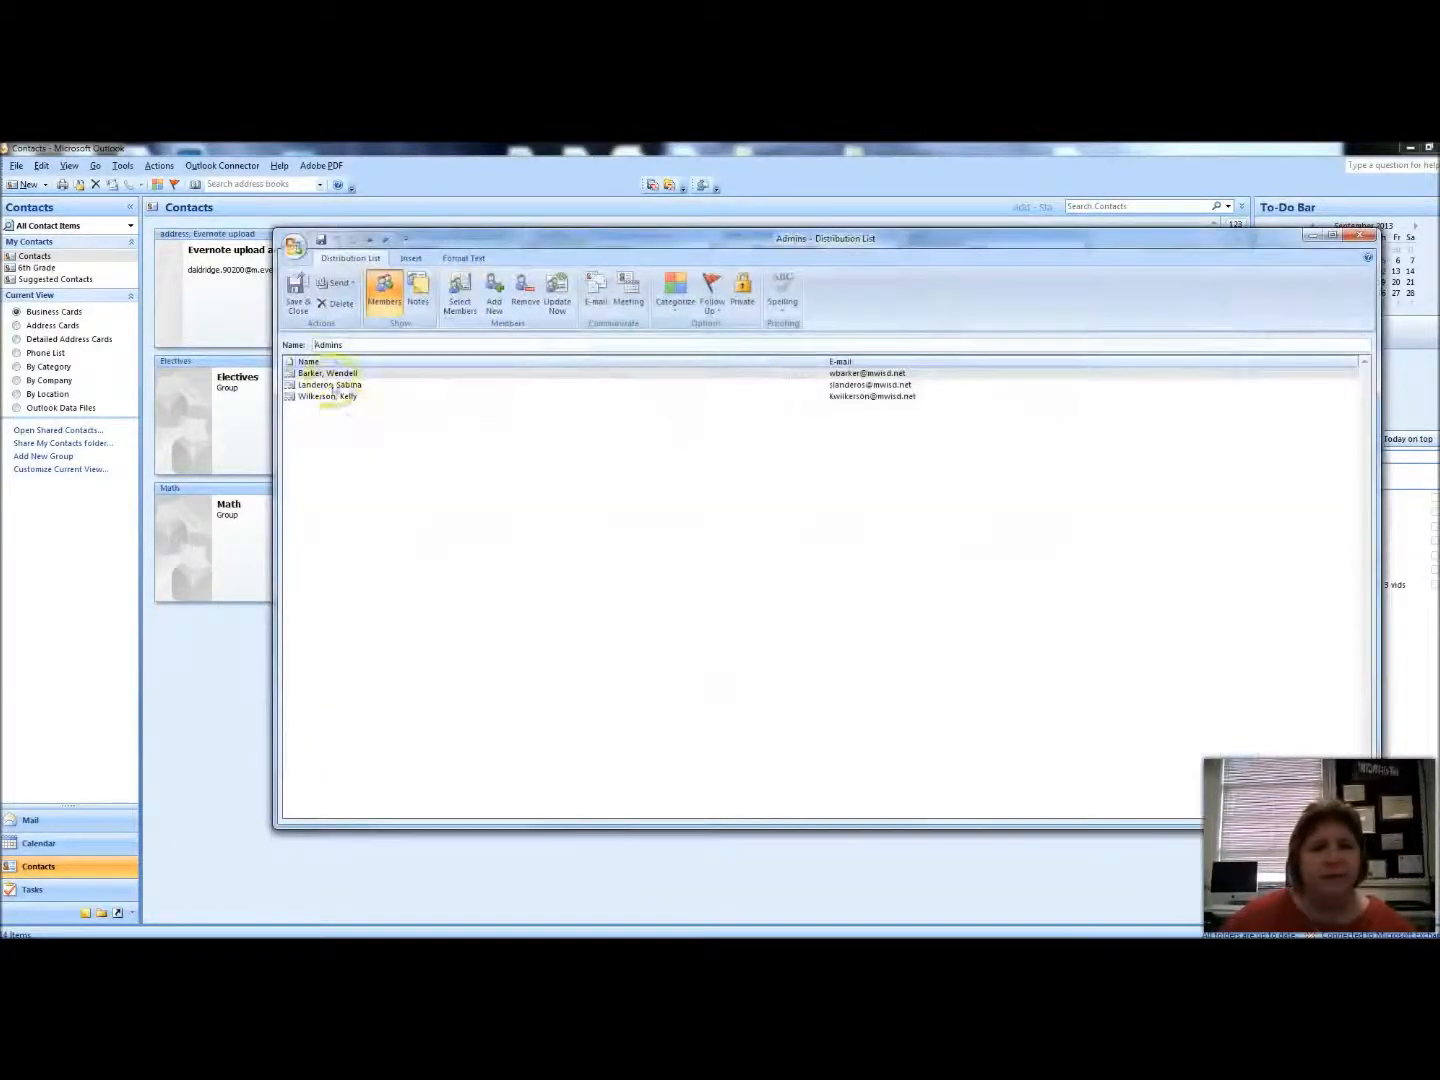
click(1360, 238)
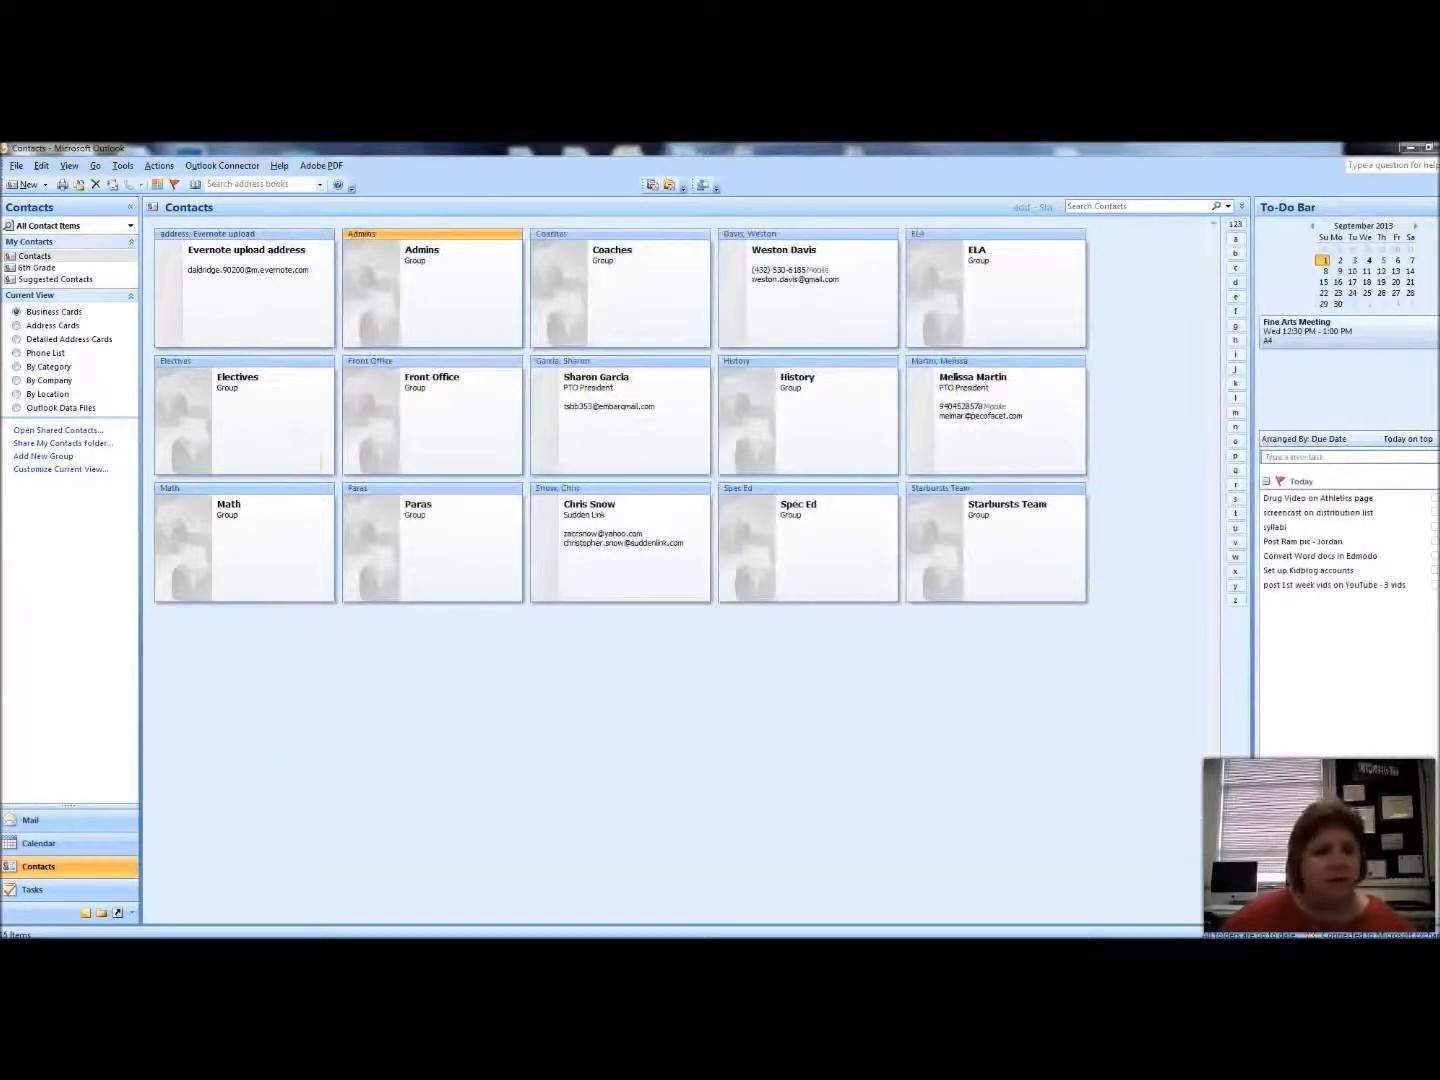
- Create a new email message and address it to the Admins group from the Contacts address book
click(32, 820)
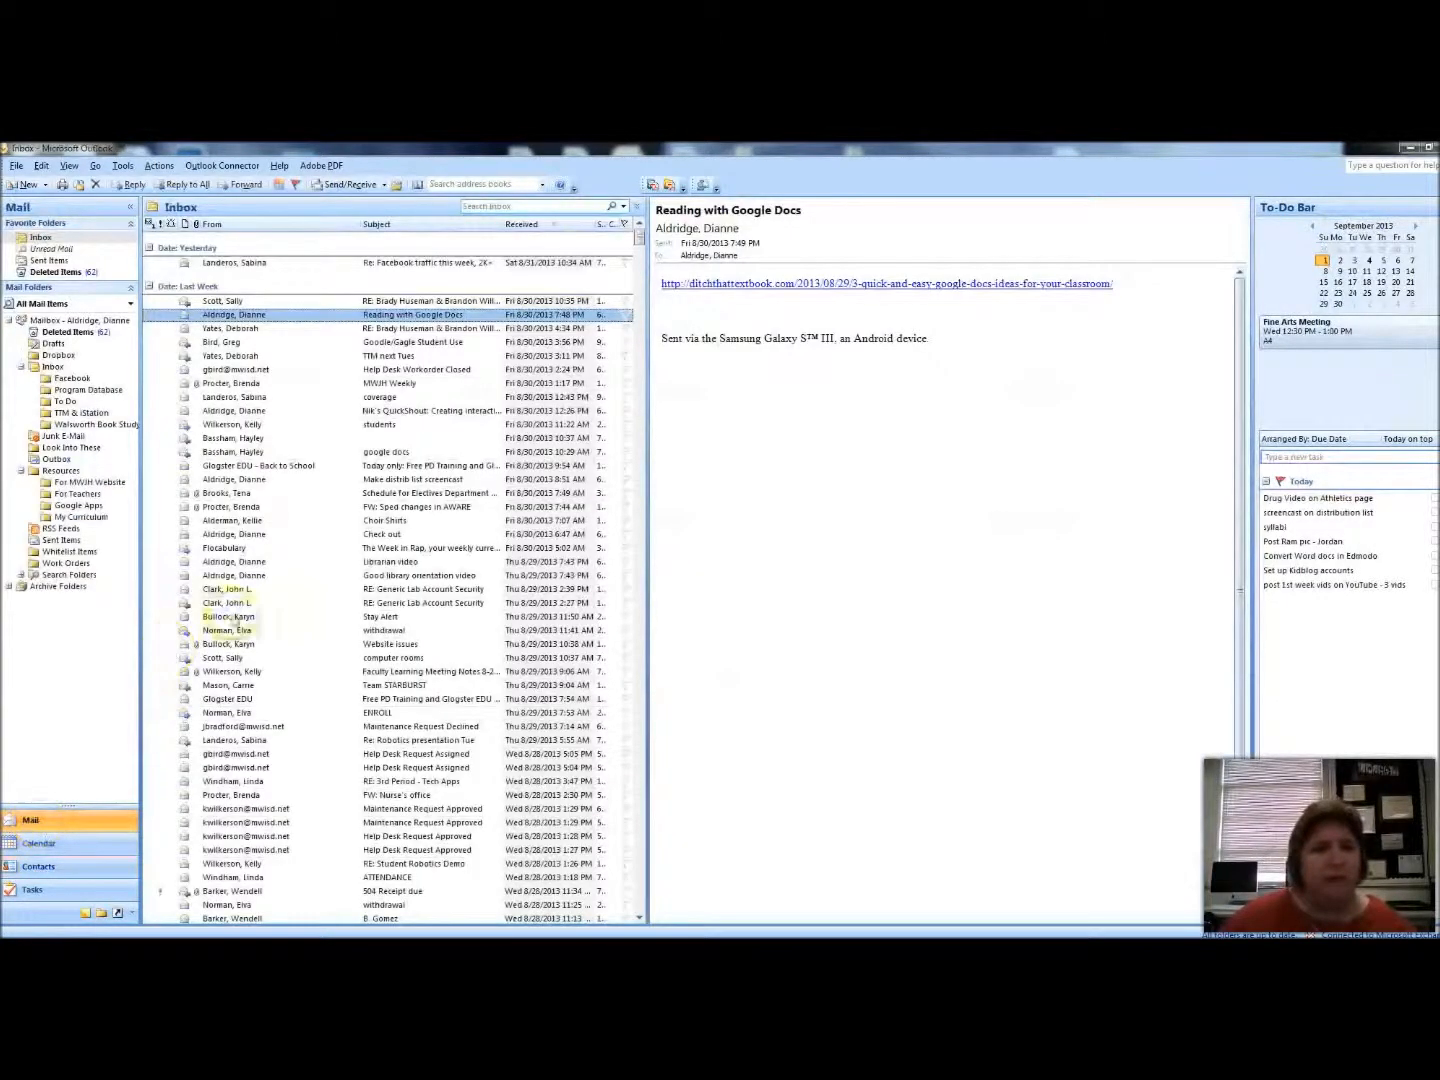
click(24, 184)
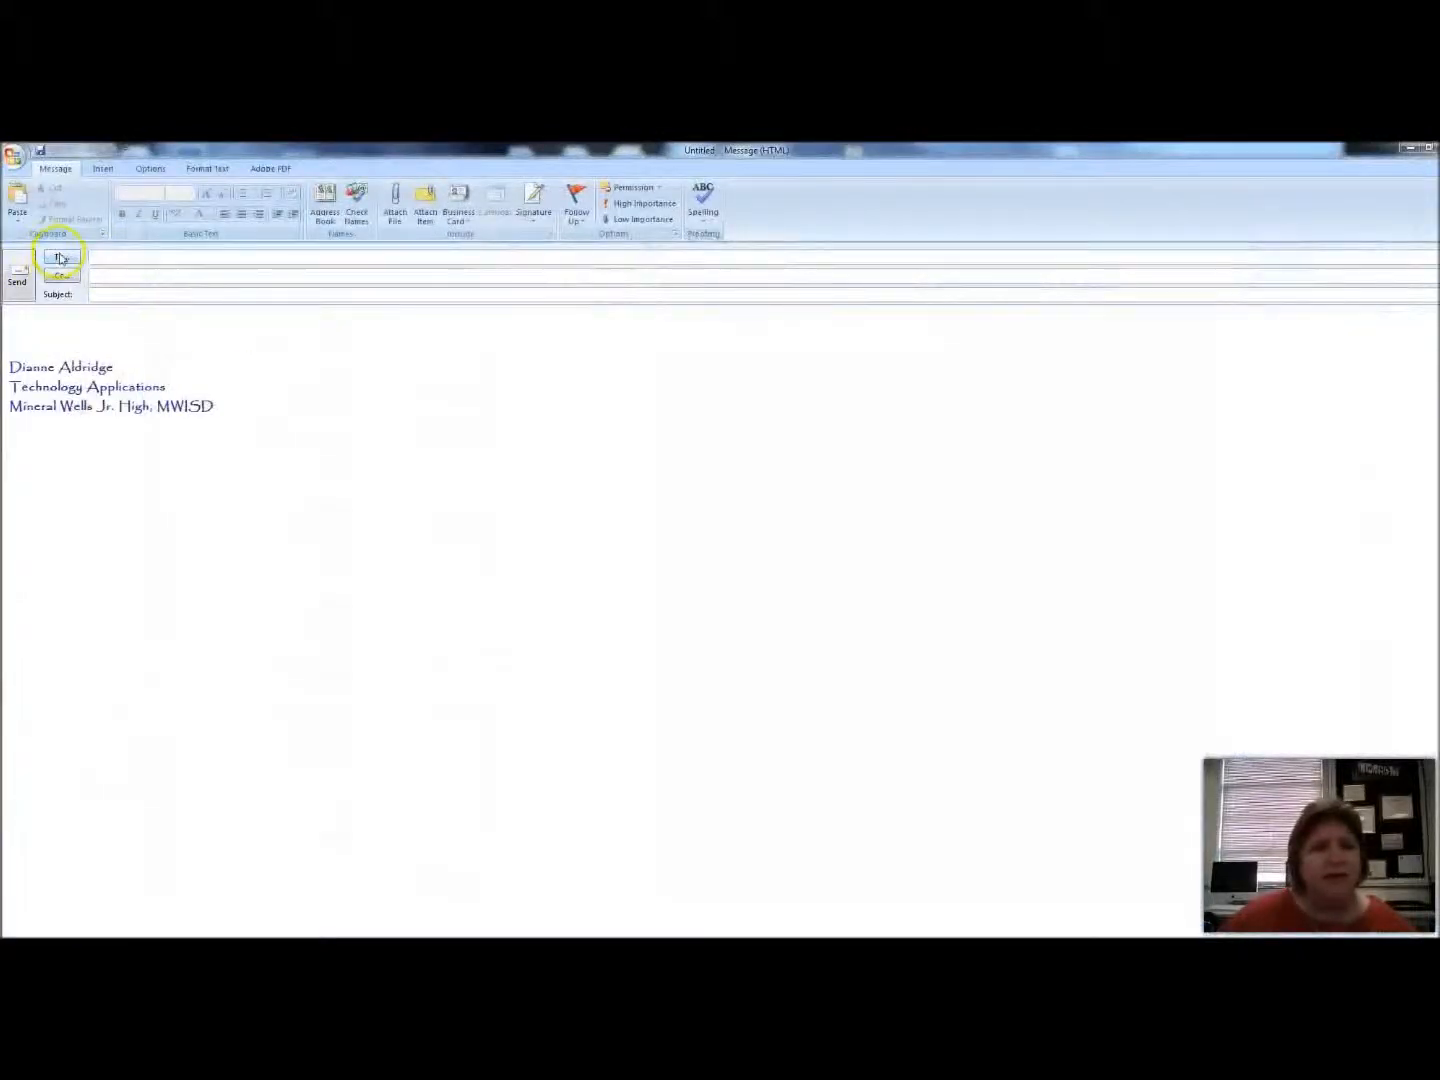
click(60, 261)
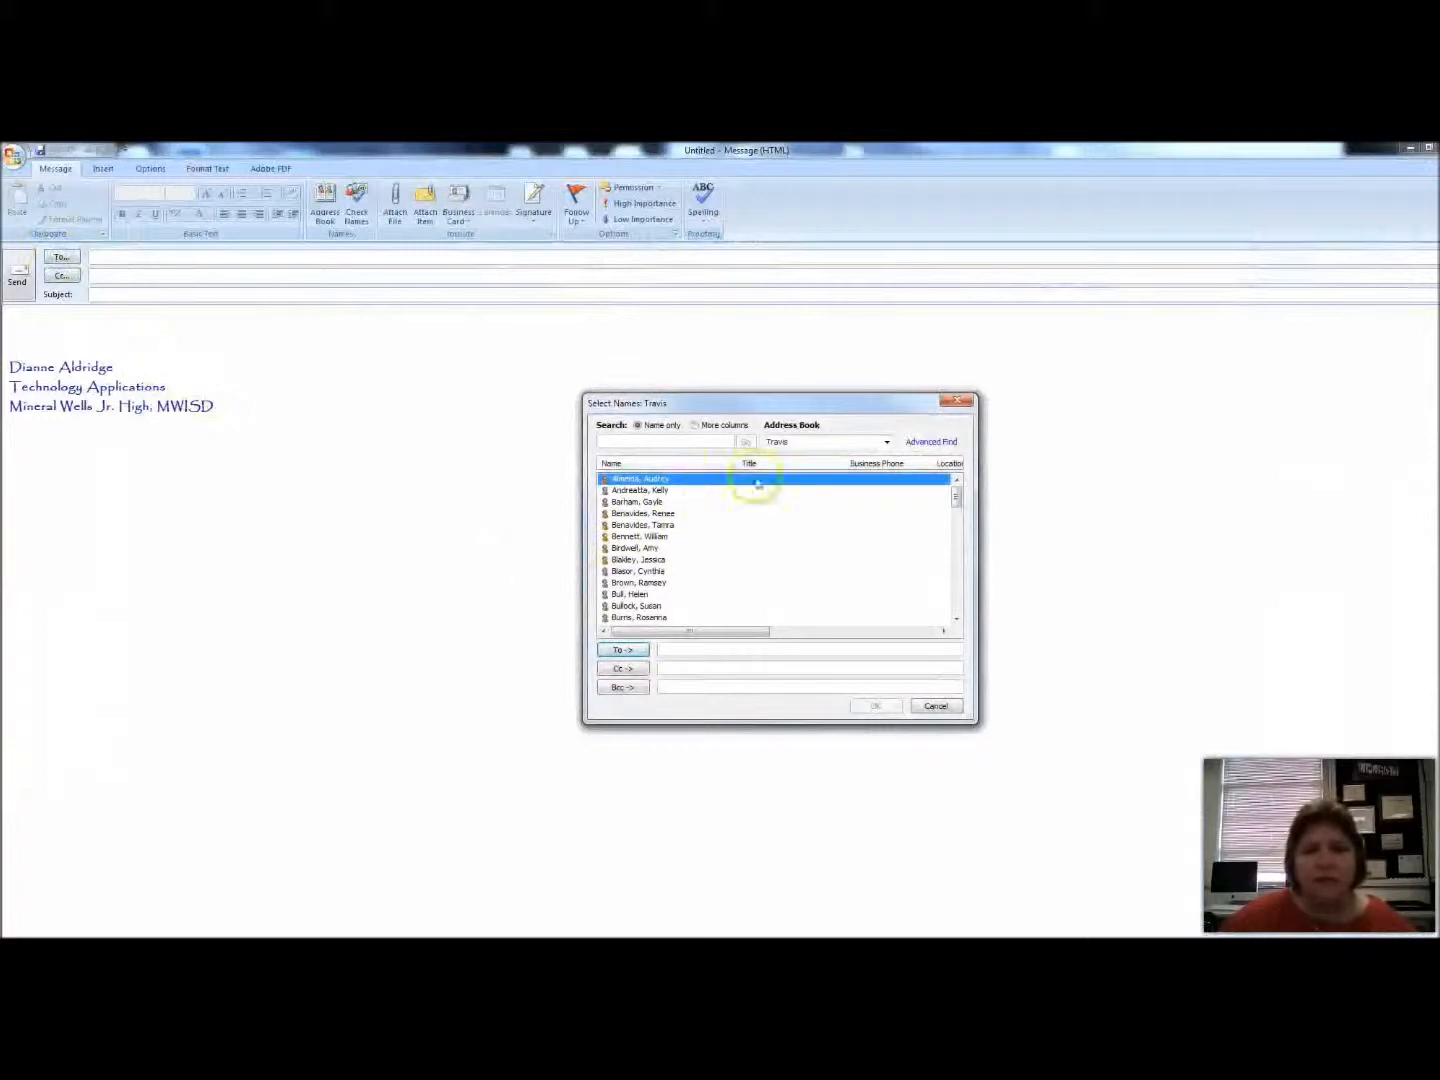
click(887, 442)
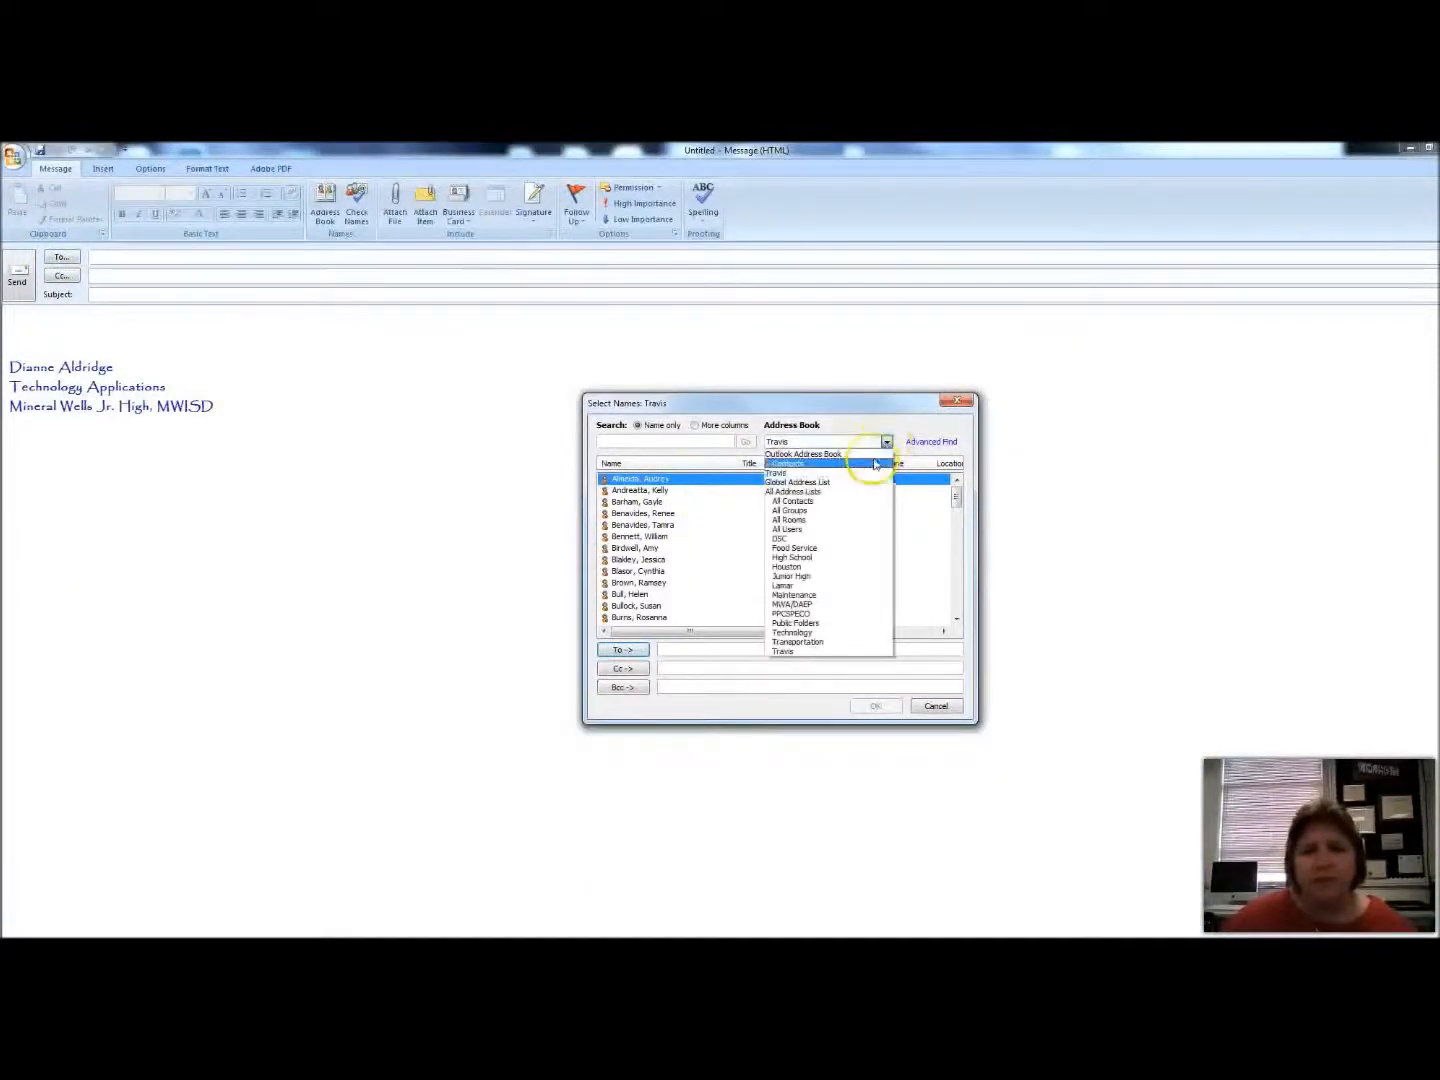
click(872, 463)
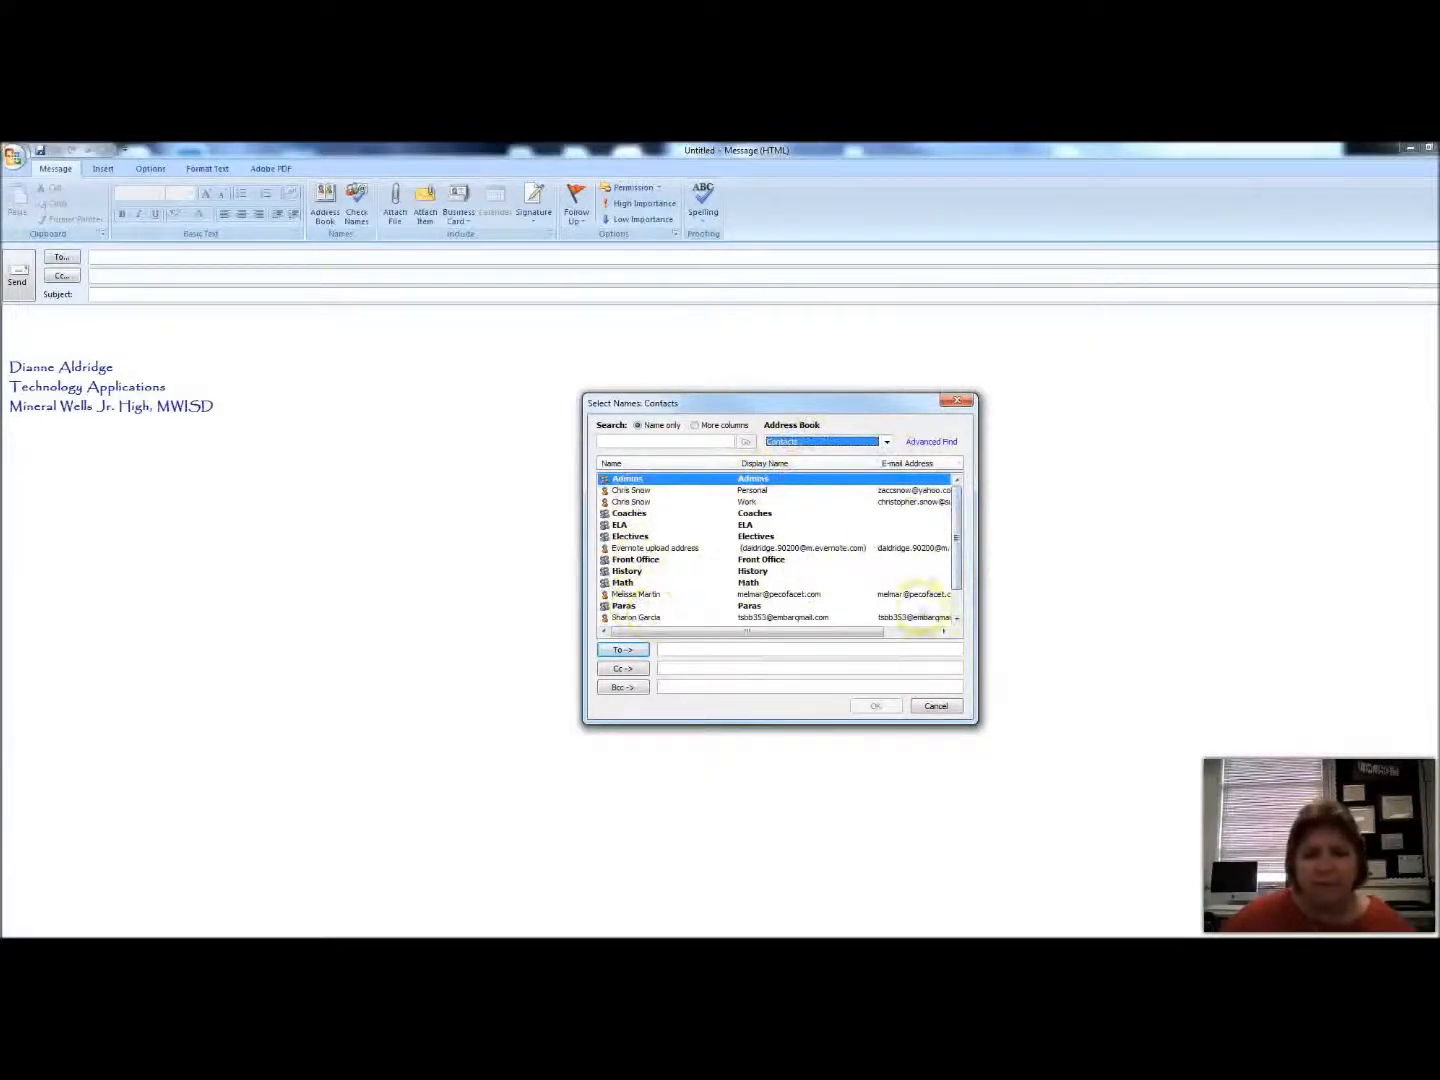
scroll(957, 601, down, 1)
drag(957, 600, 958, 481)
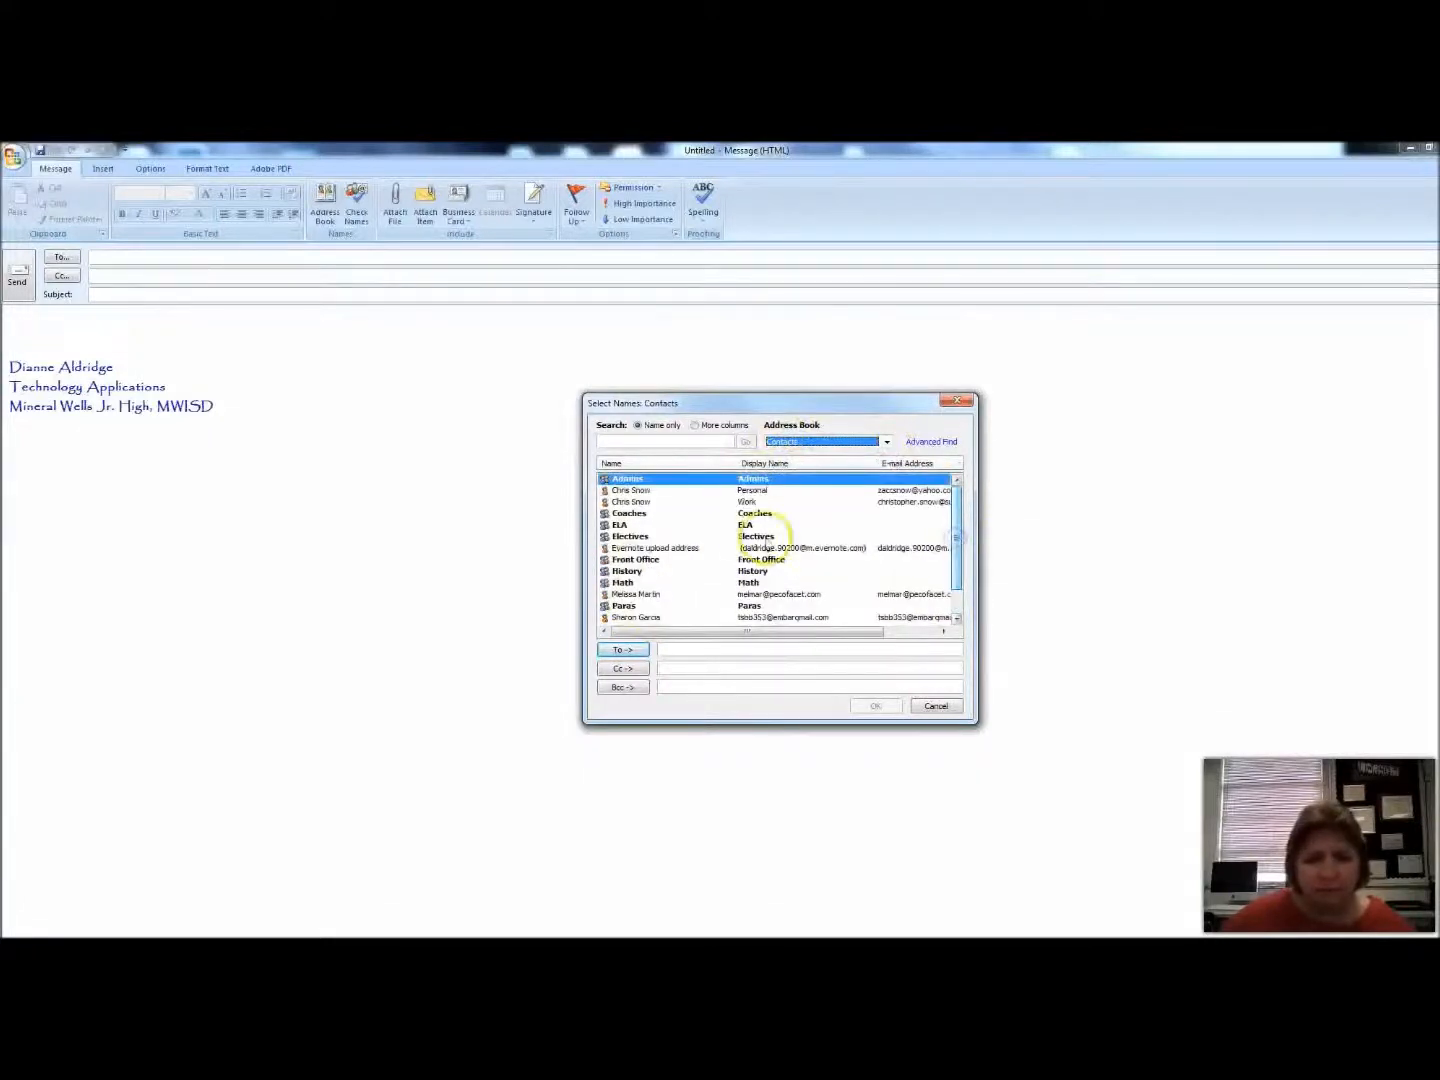
click(660, 481)
double_click(660, 481)
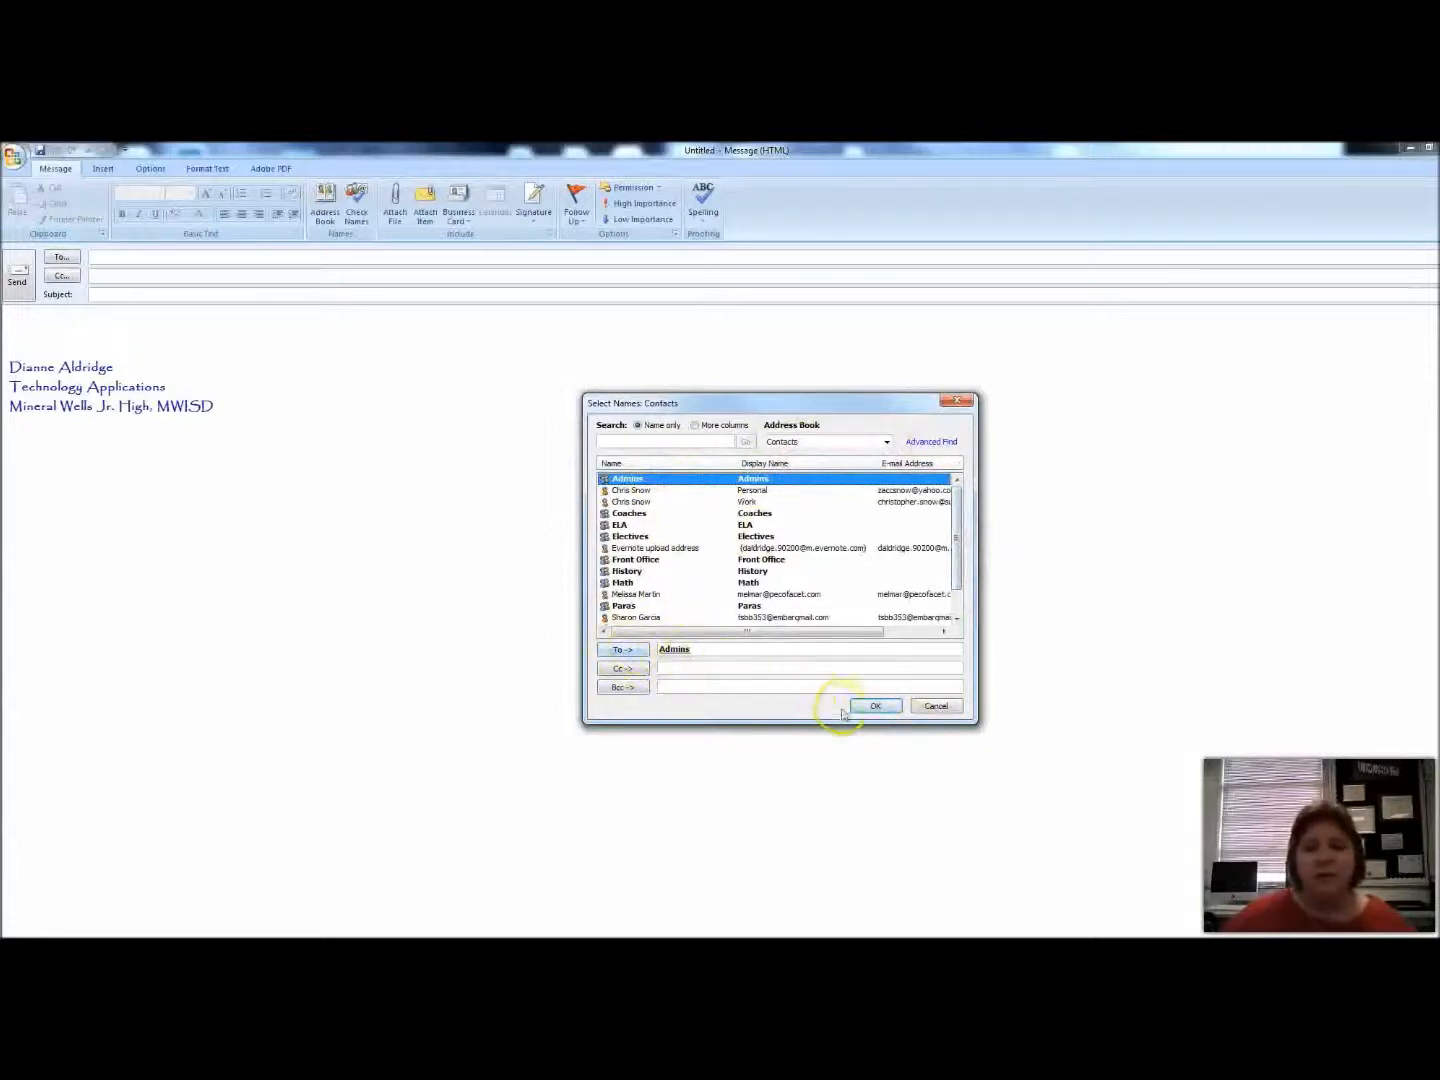
click(873, 705)
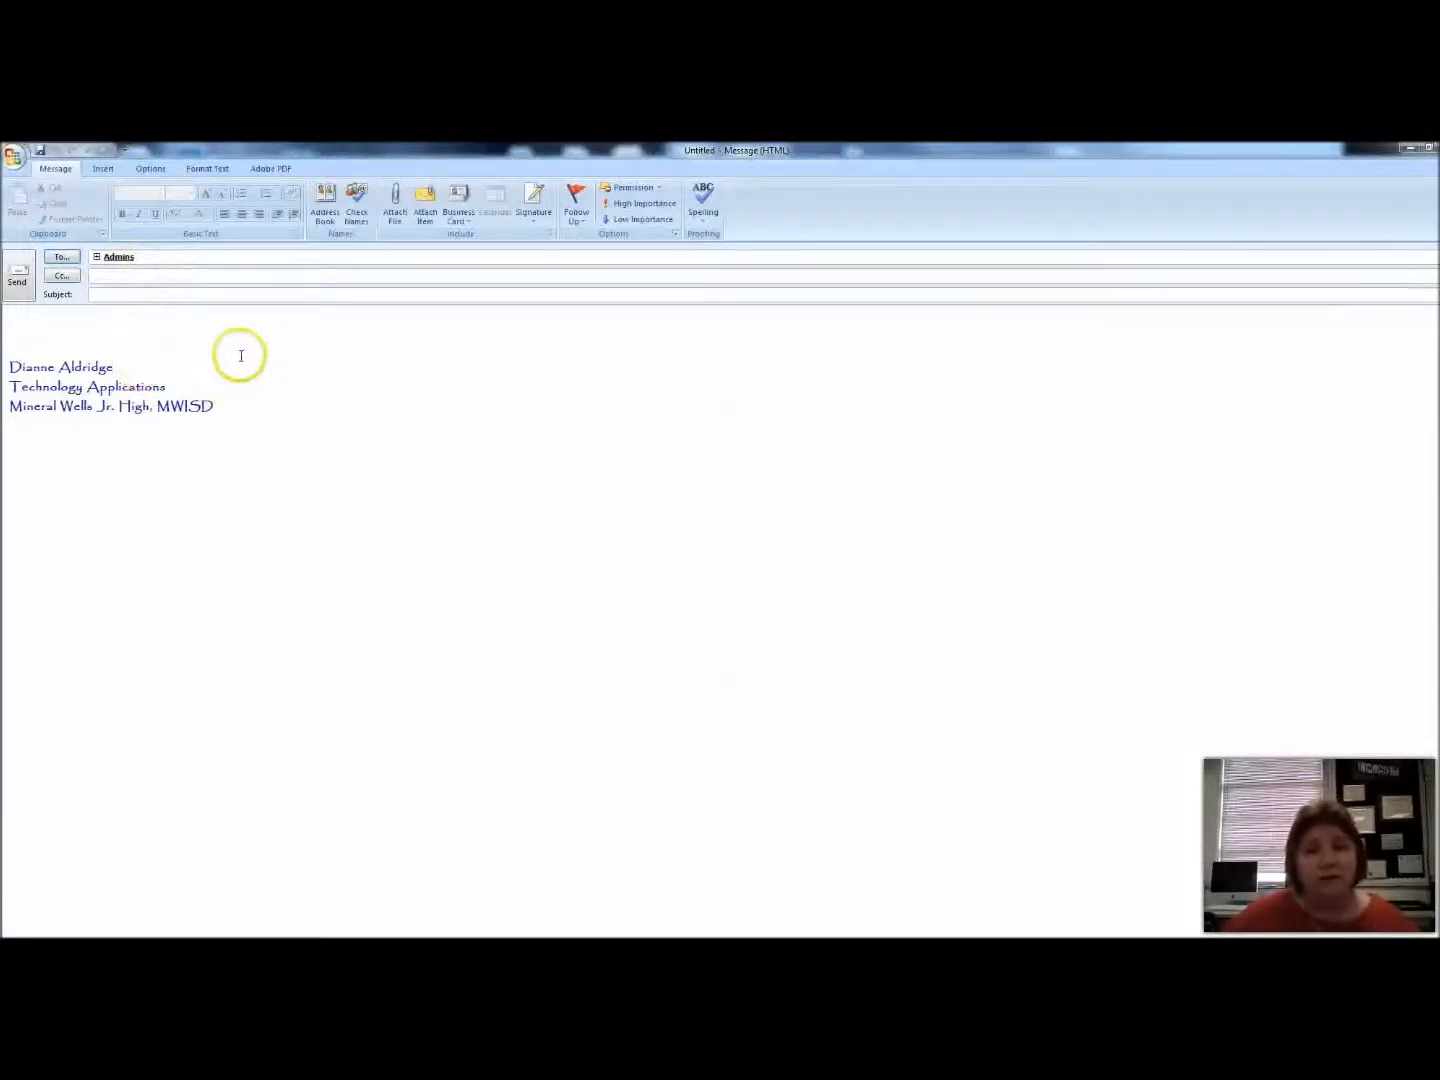
- Expand the Admins group in the message's recipients into its individual members
click(160, 294)
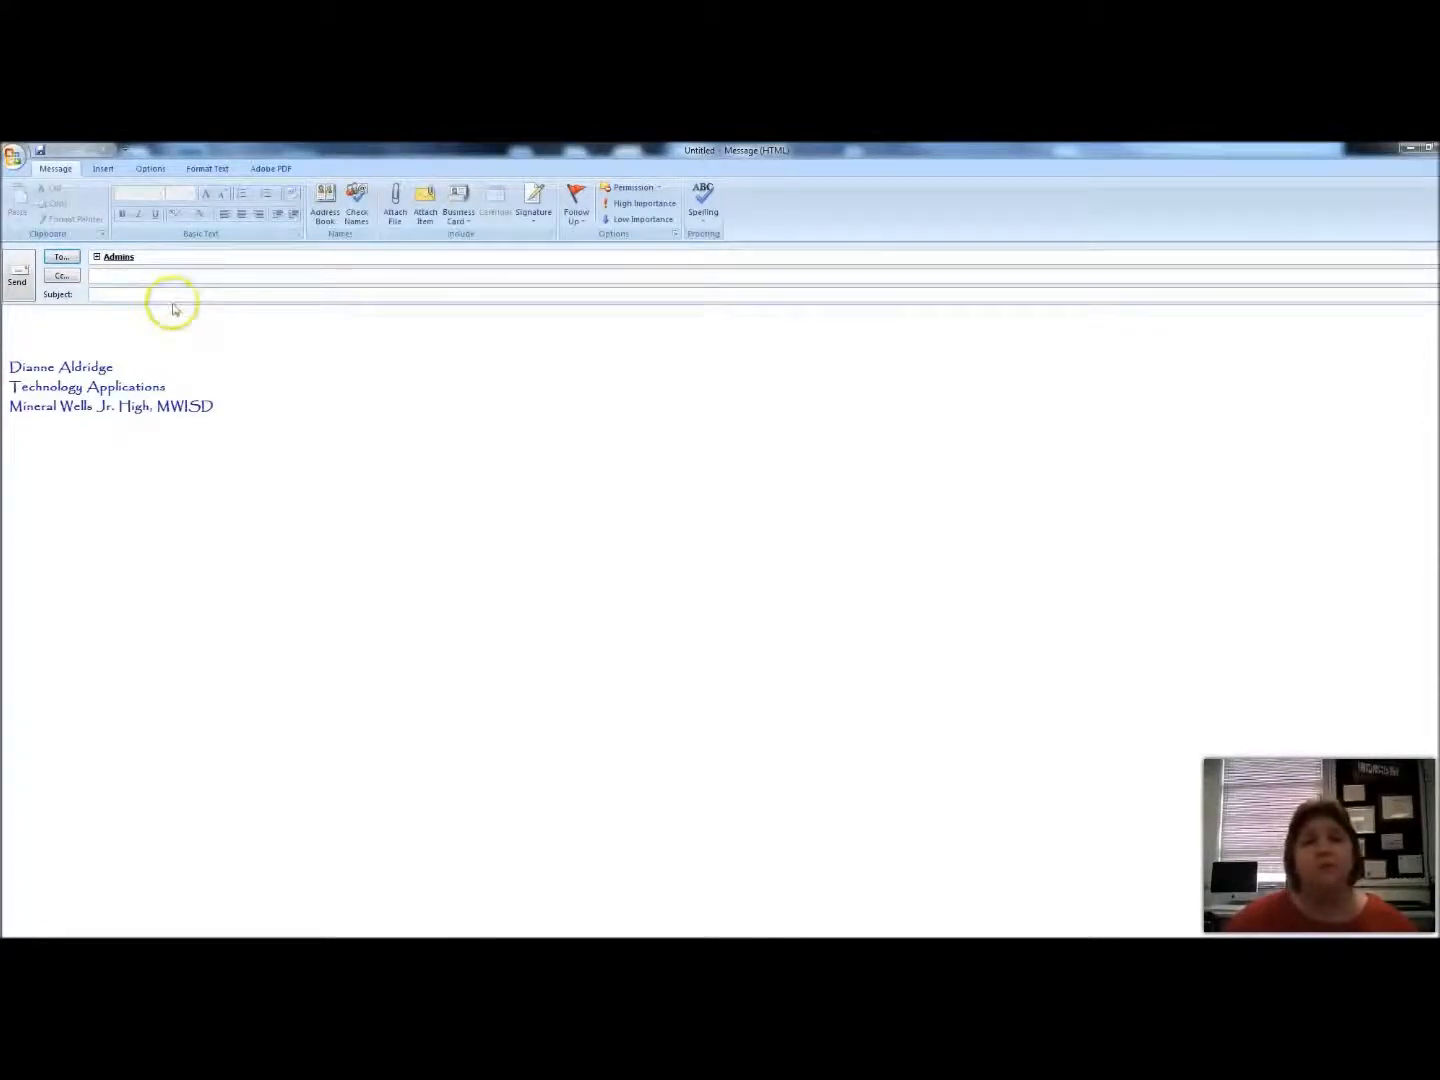
click(96, 258)
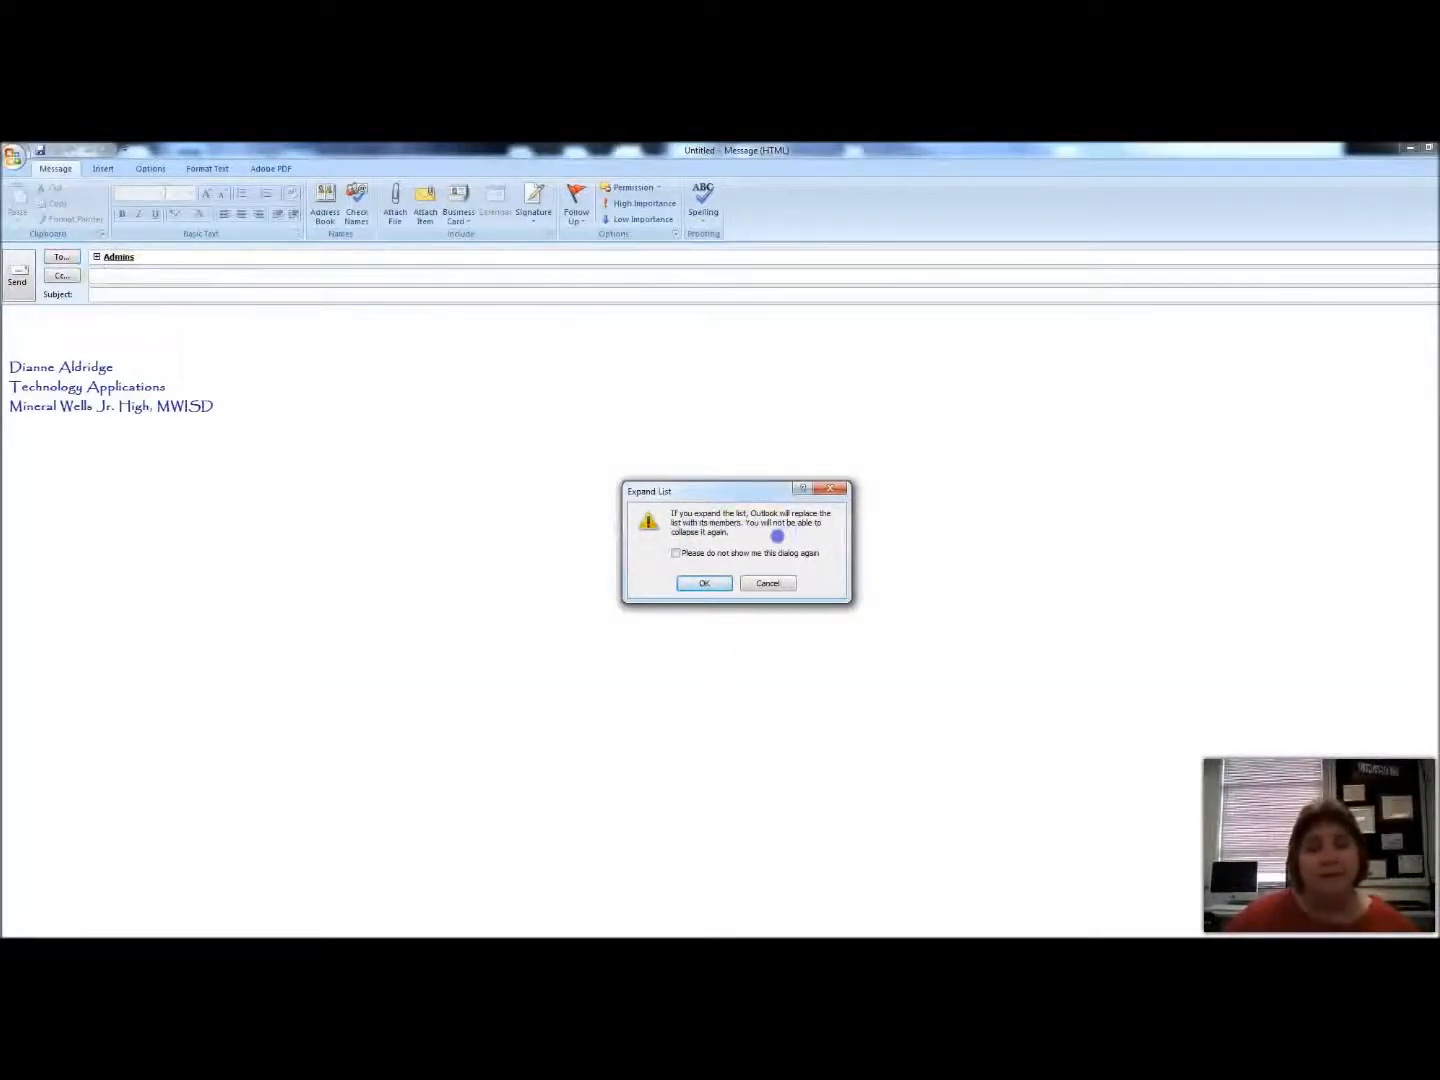
click(705, 583)
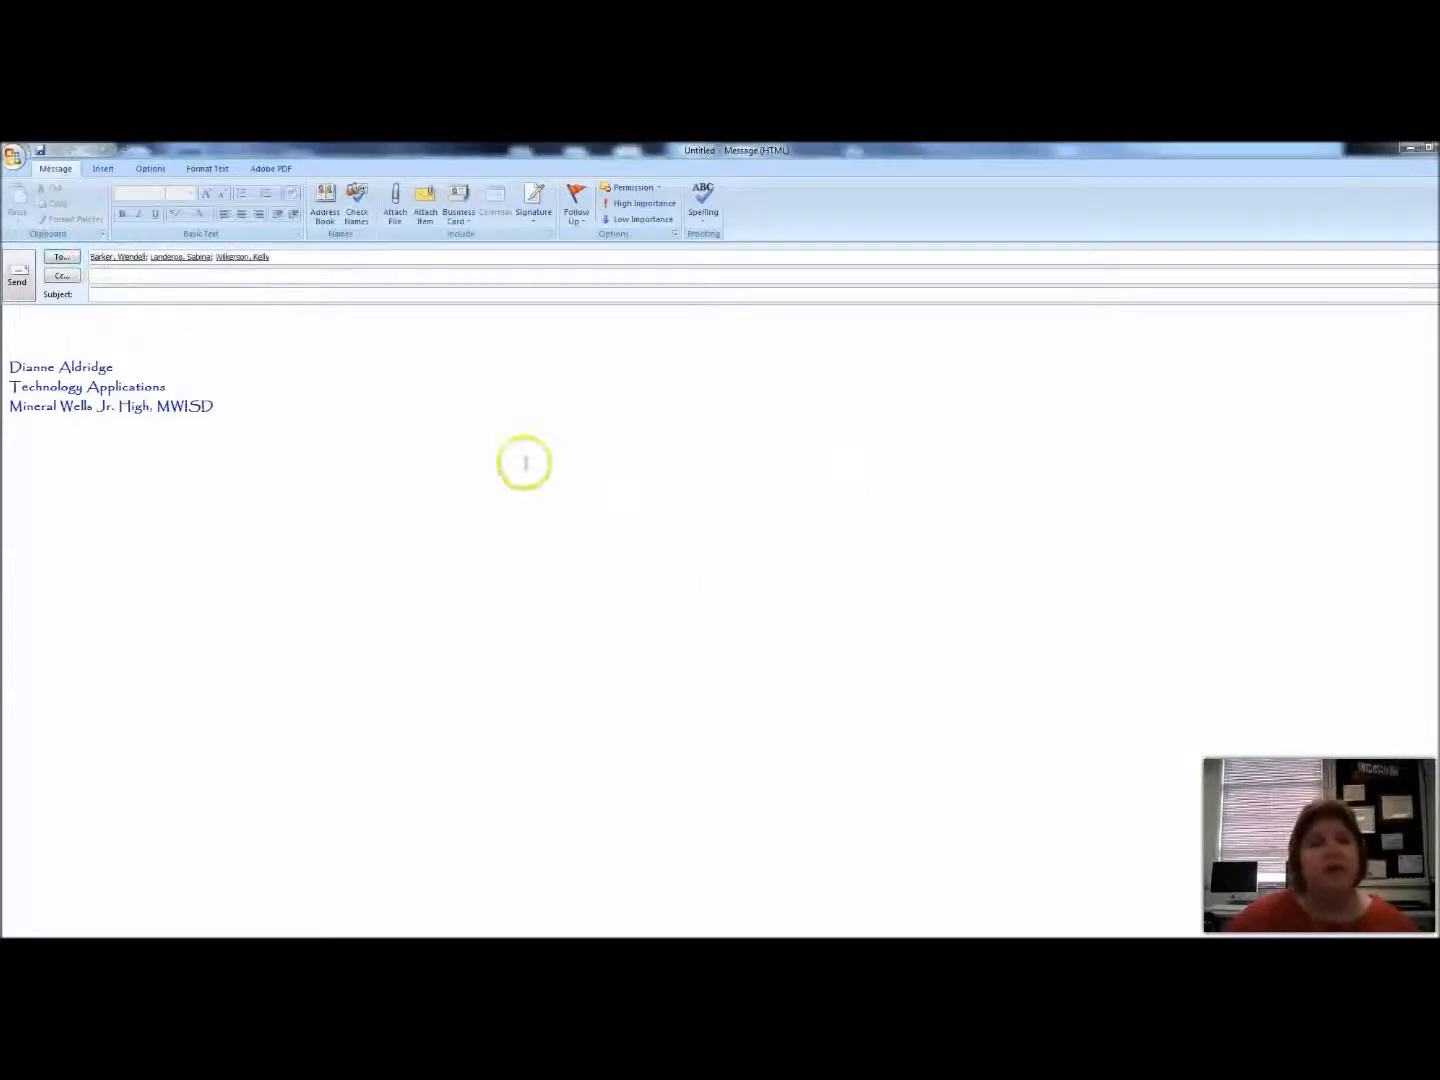